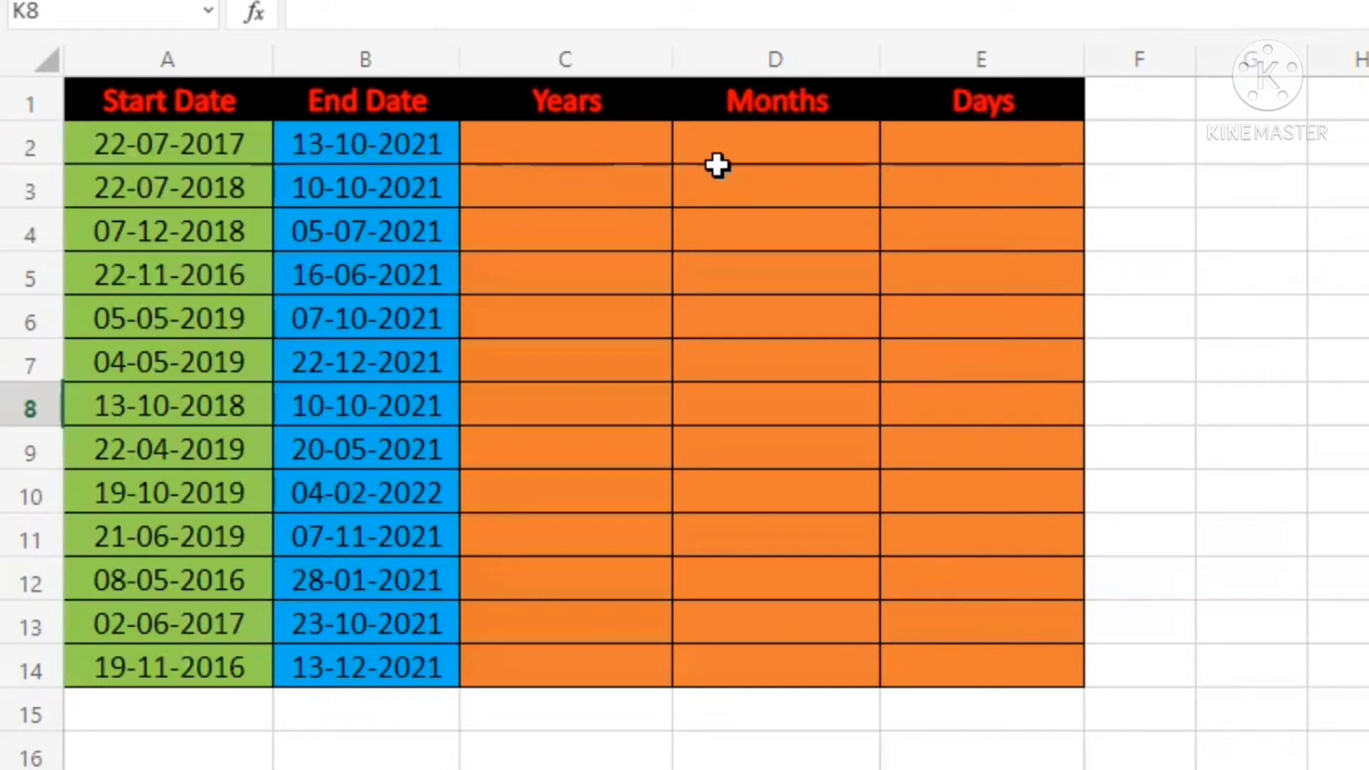
Enter =DATEDIF(A2,B2,"Y")&"years" in C2 and fill it down to C14.
left_click(619, 154)
type("=datedif")
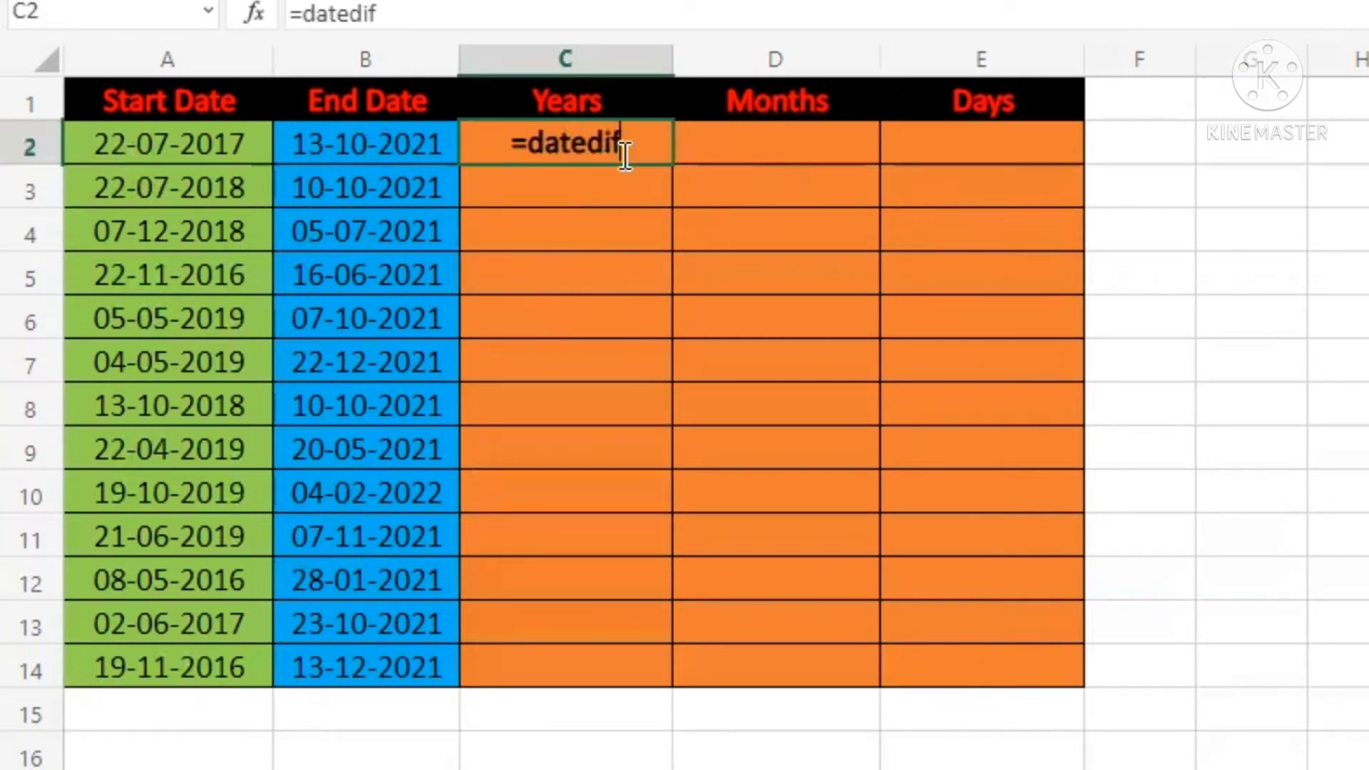
type("(")
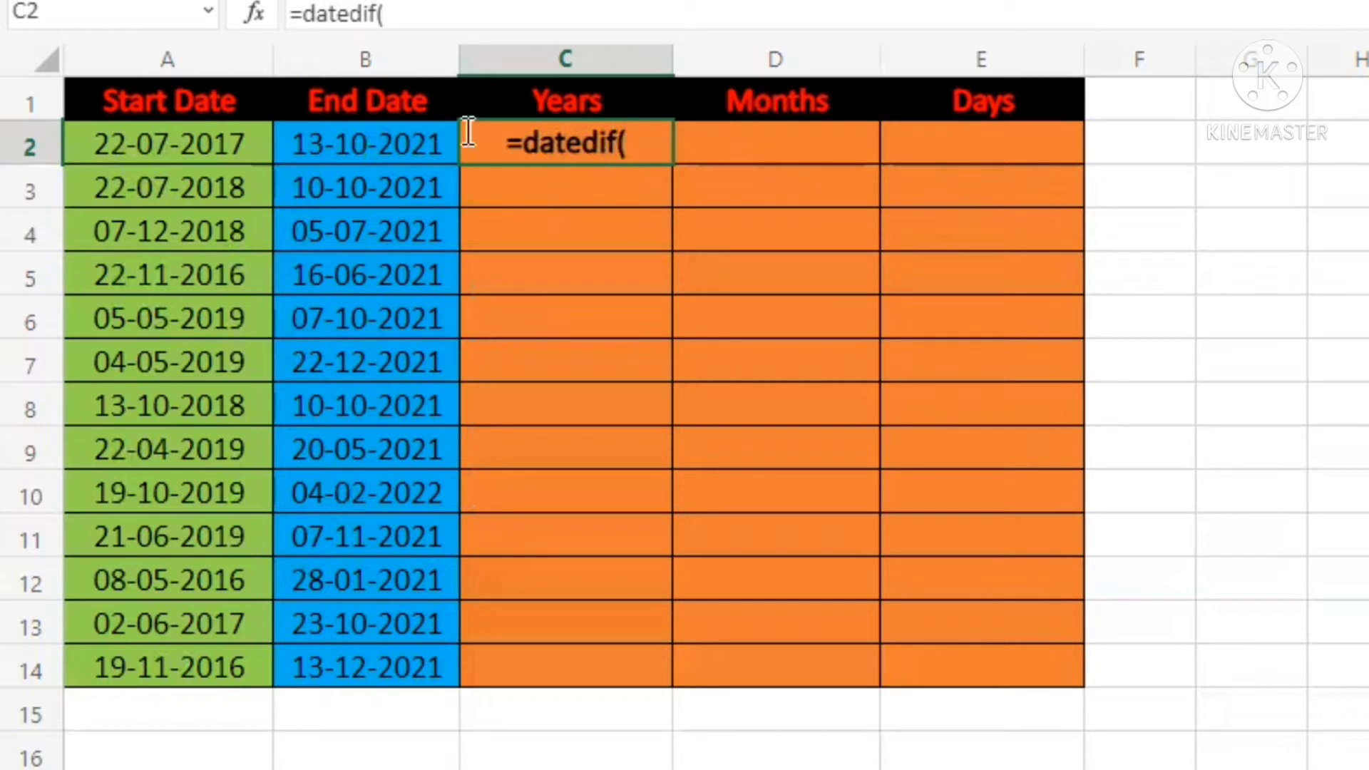
left_click(184, 146)
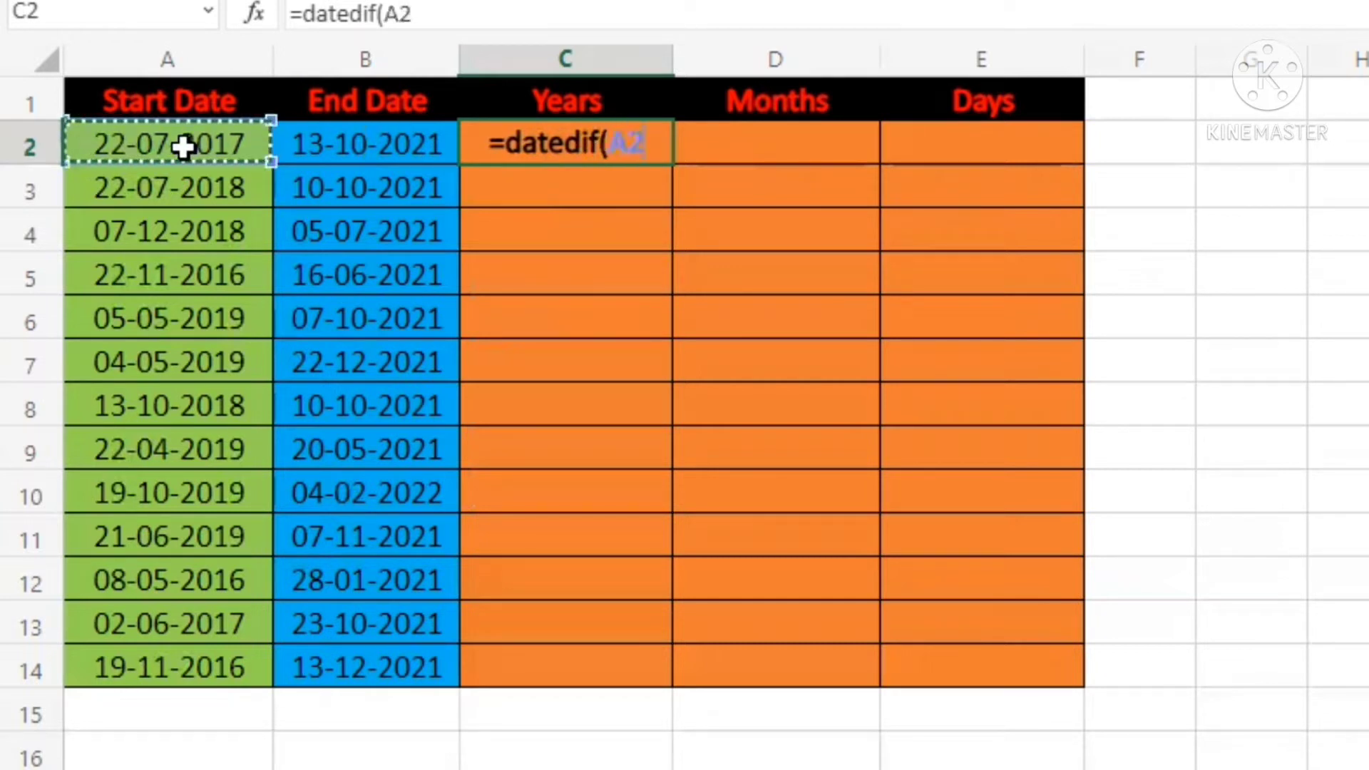
type(",")
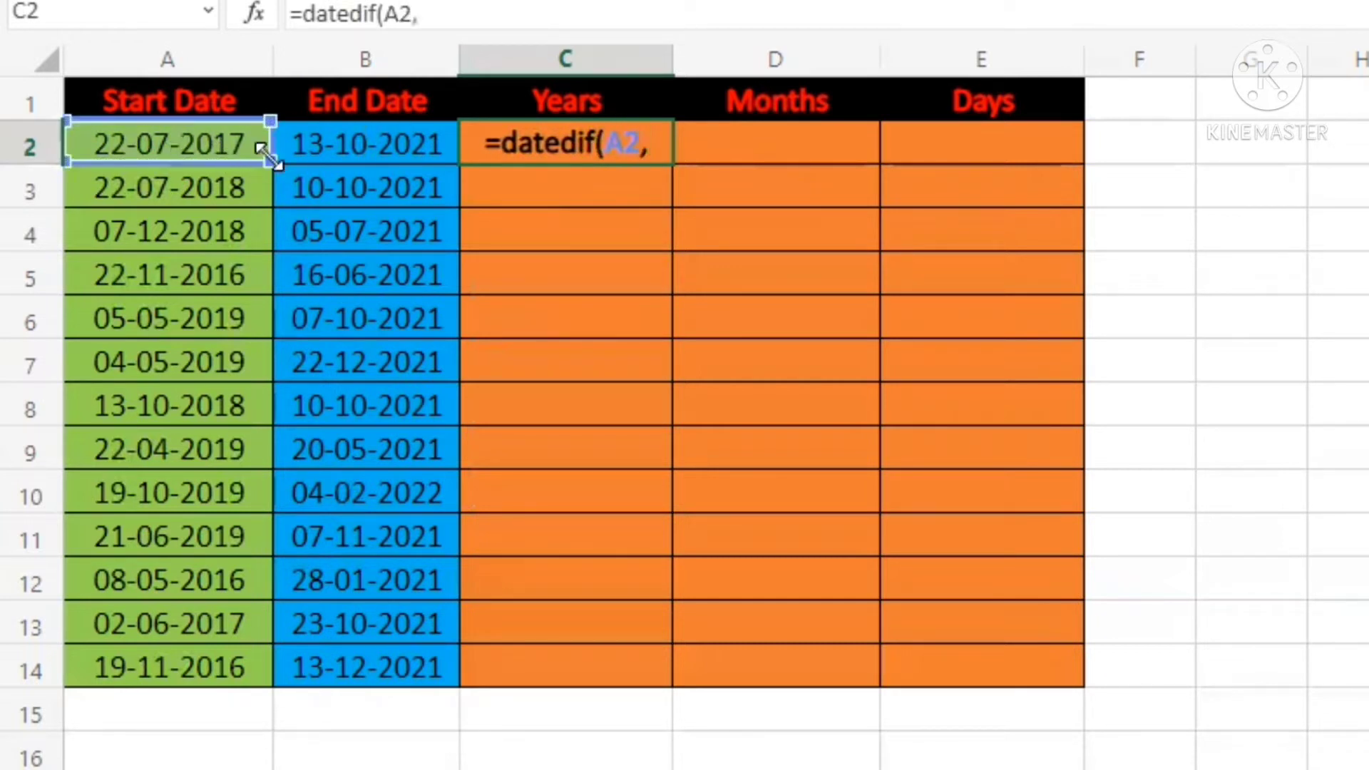
left_click(371, 144)
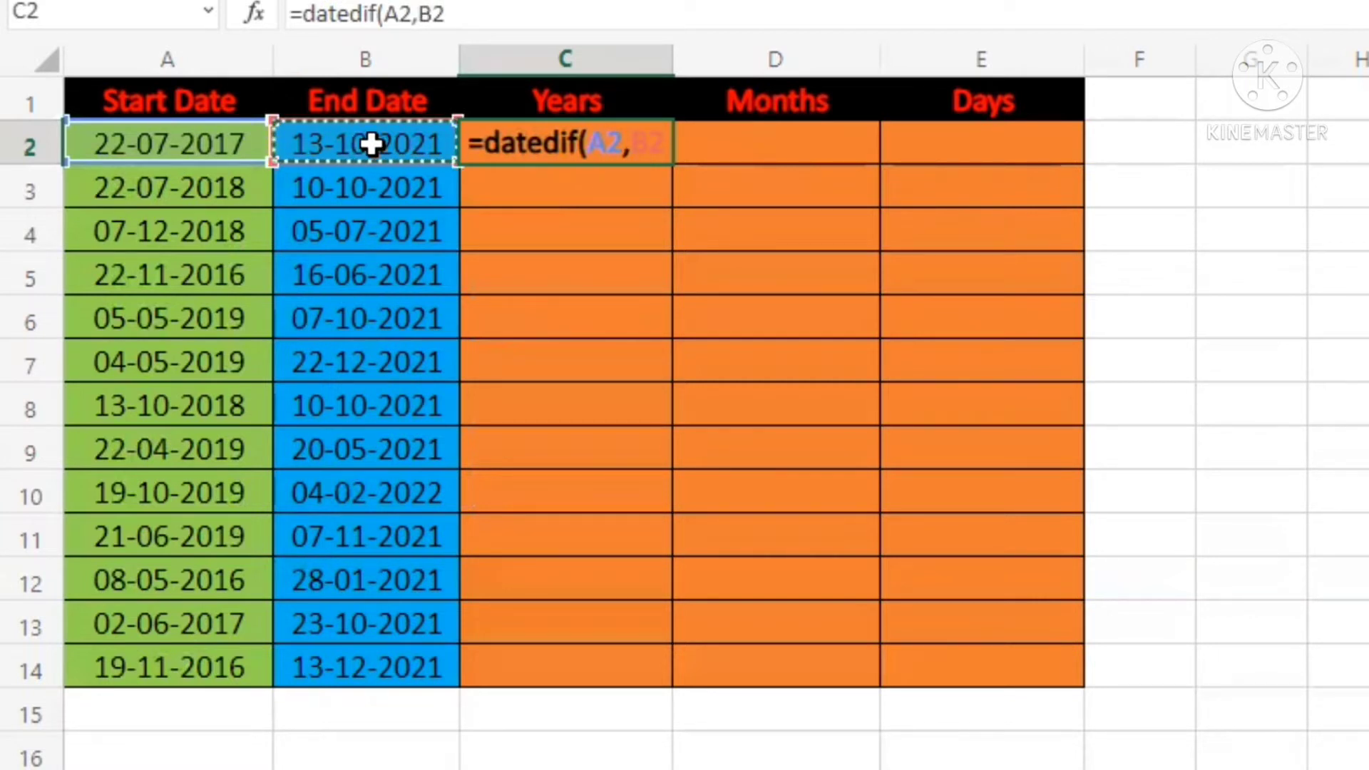
type(",")
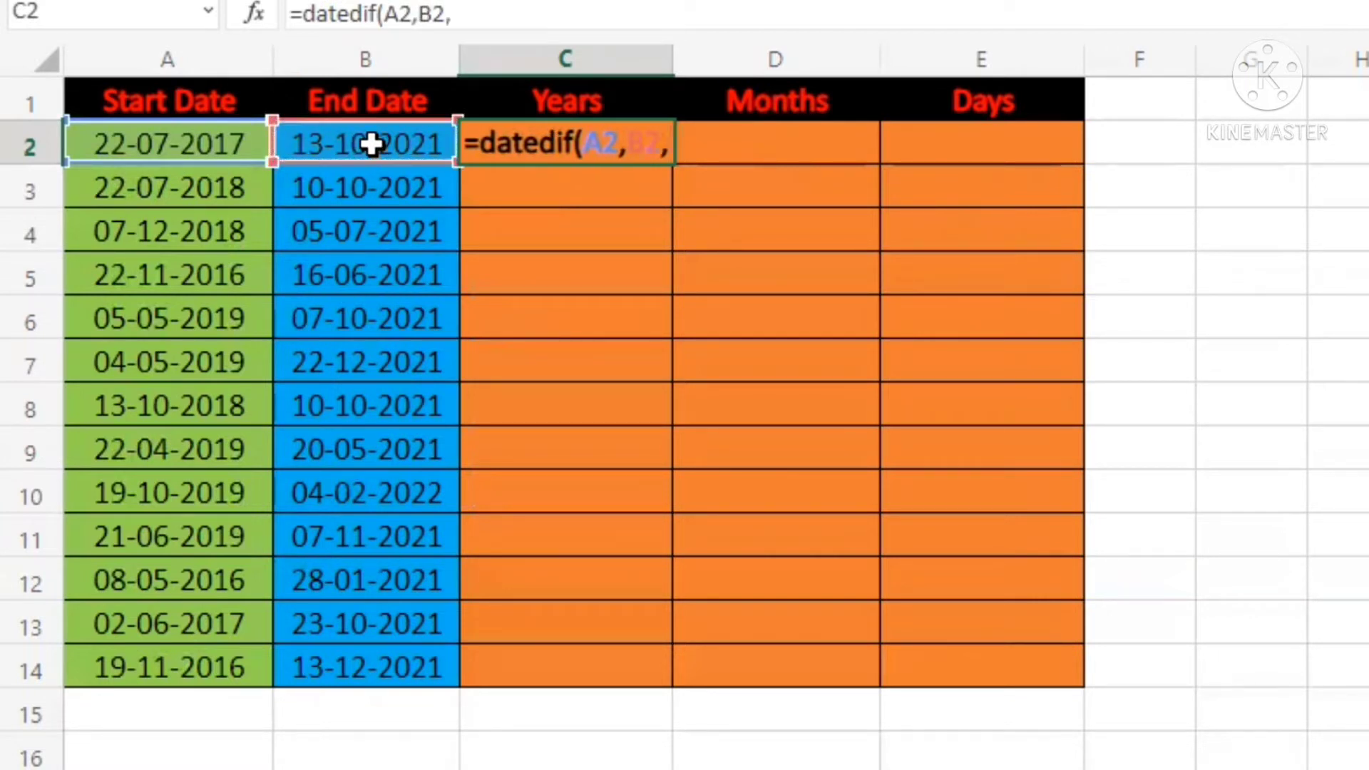
type("\"")
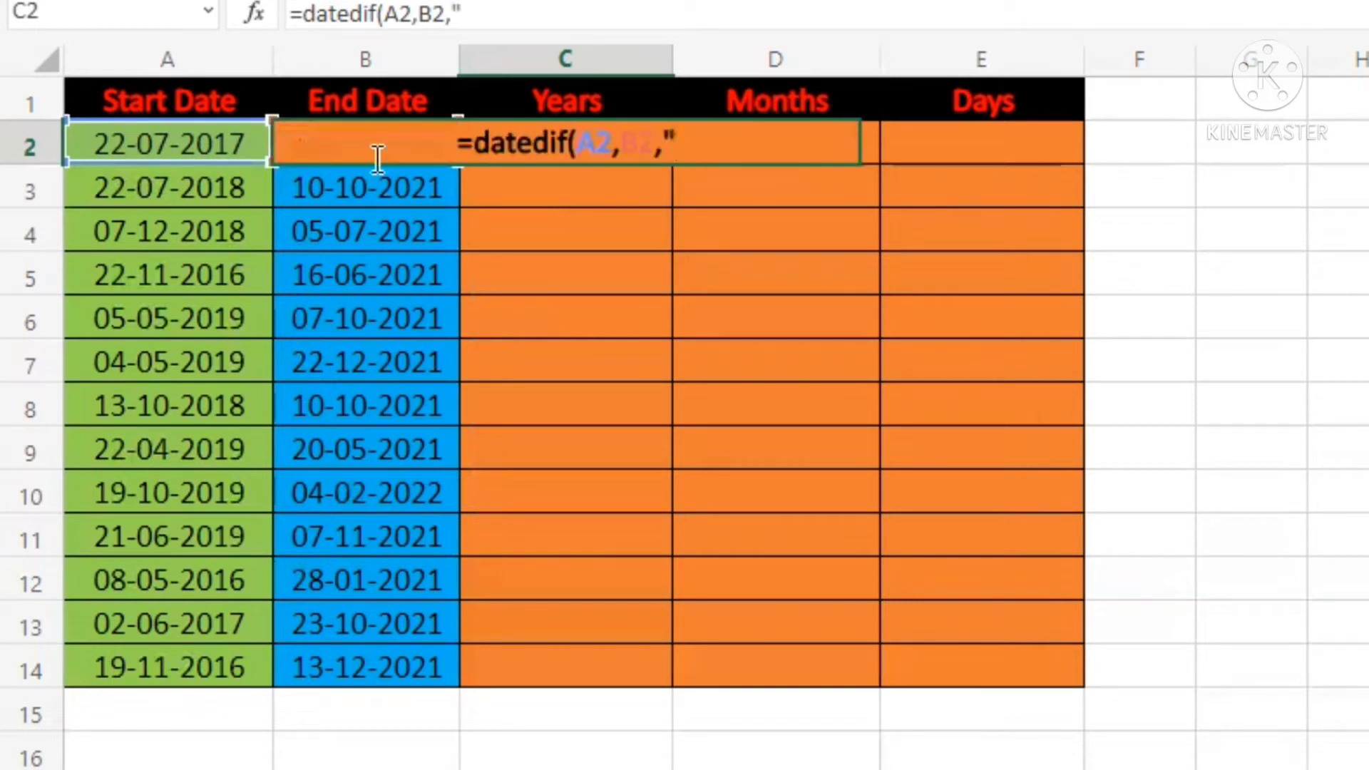
type("Y\"")
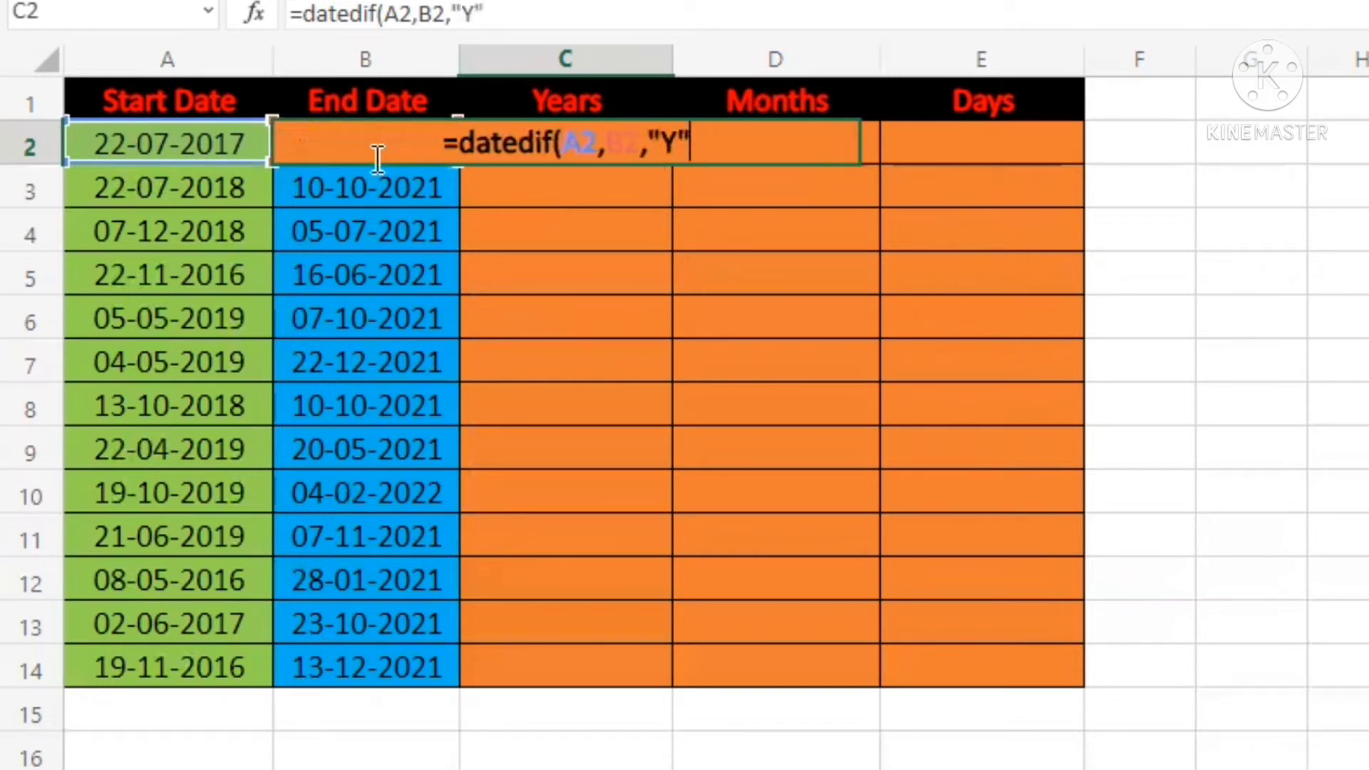
type(")")
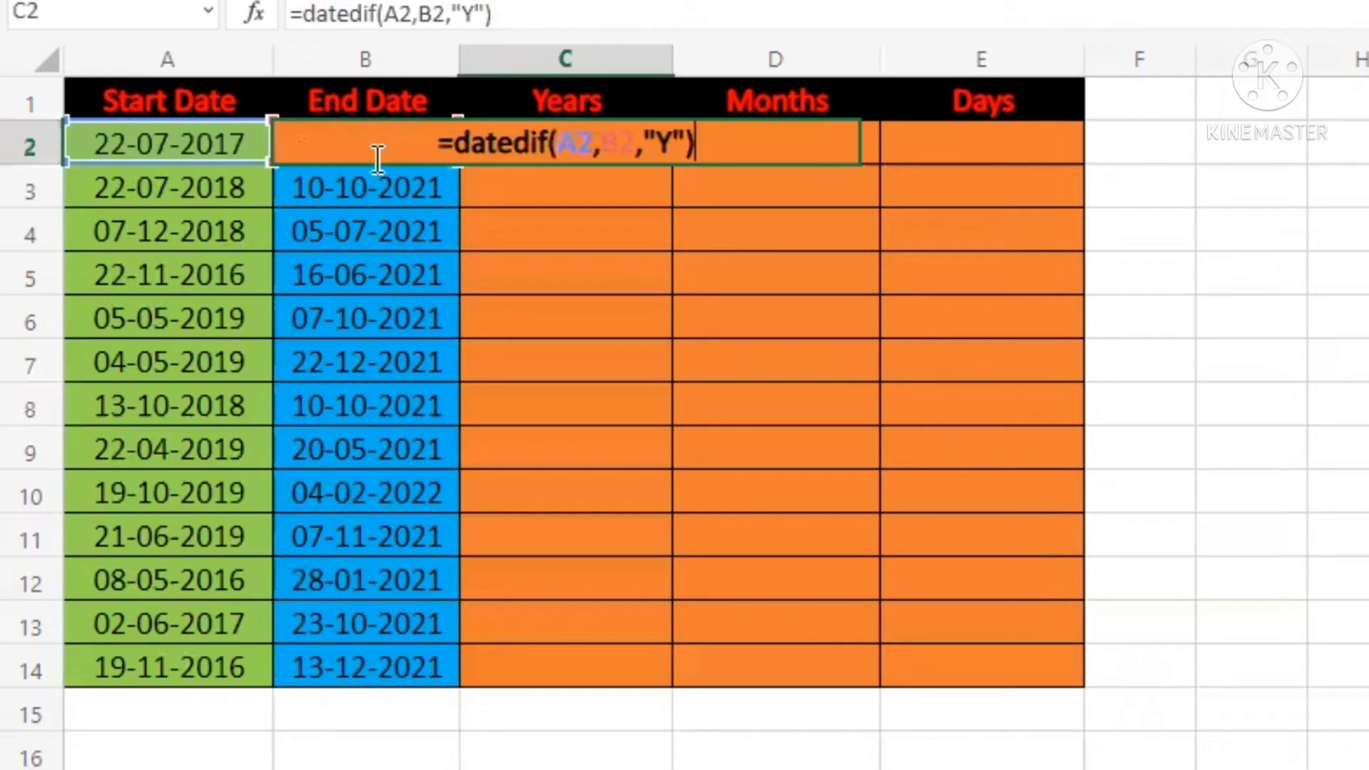
type("&")
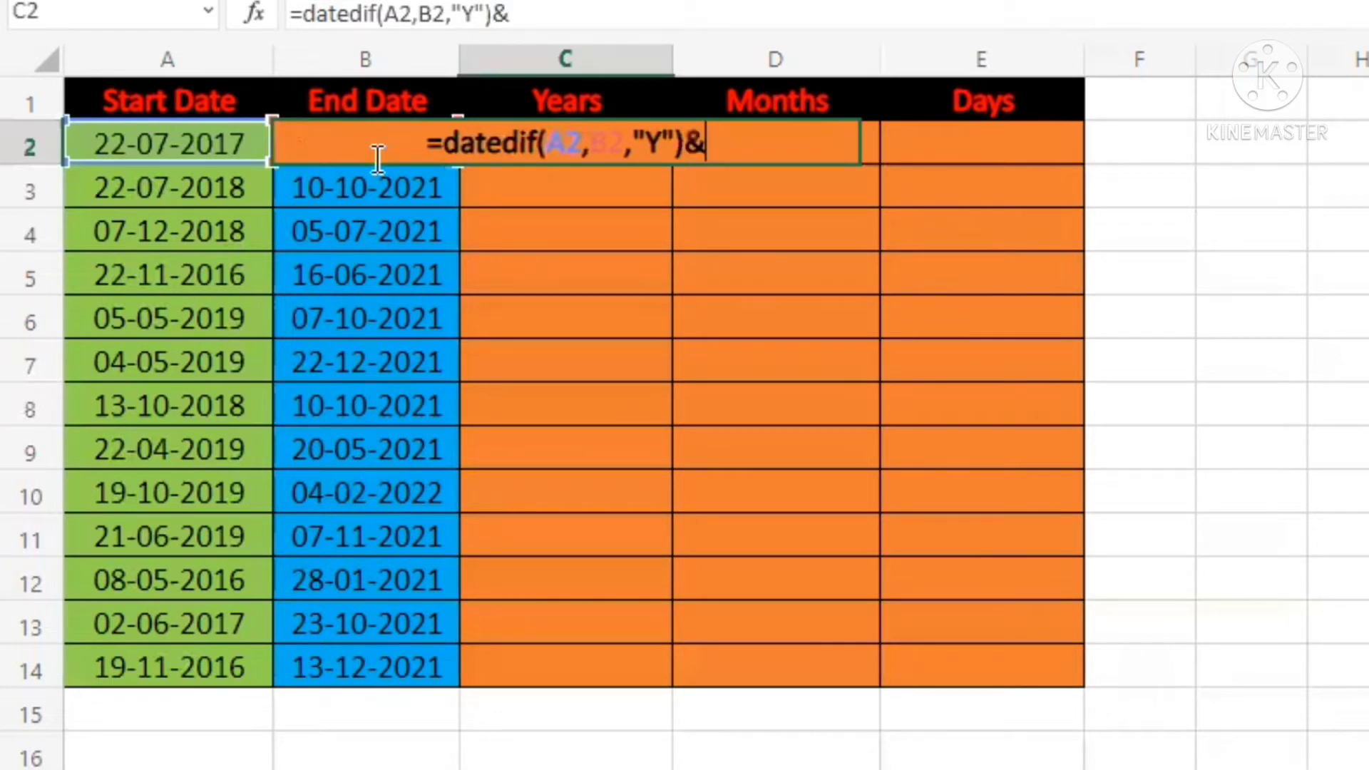
type("\"")
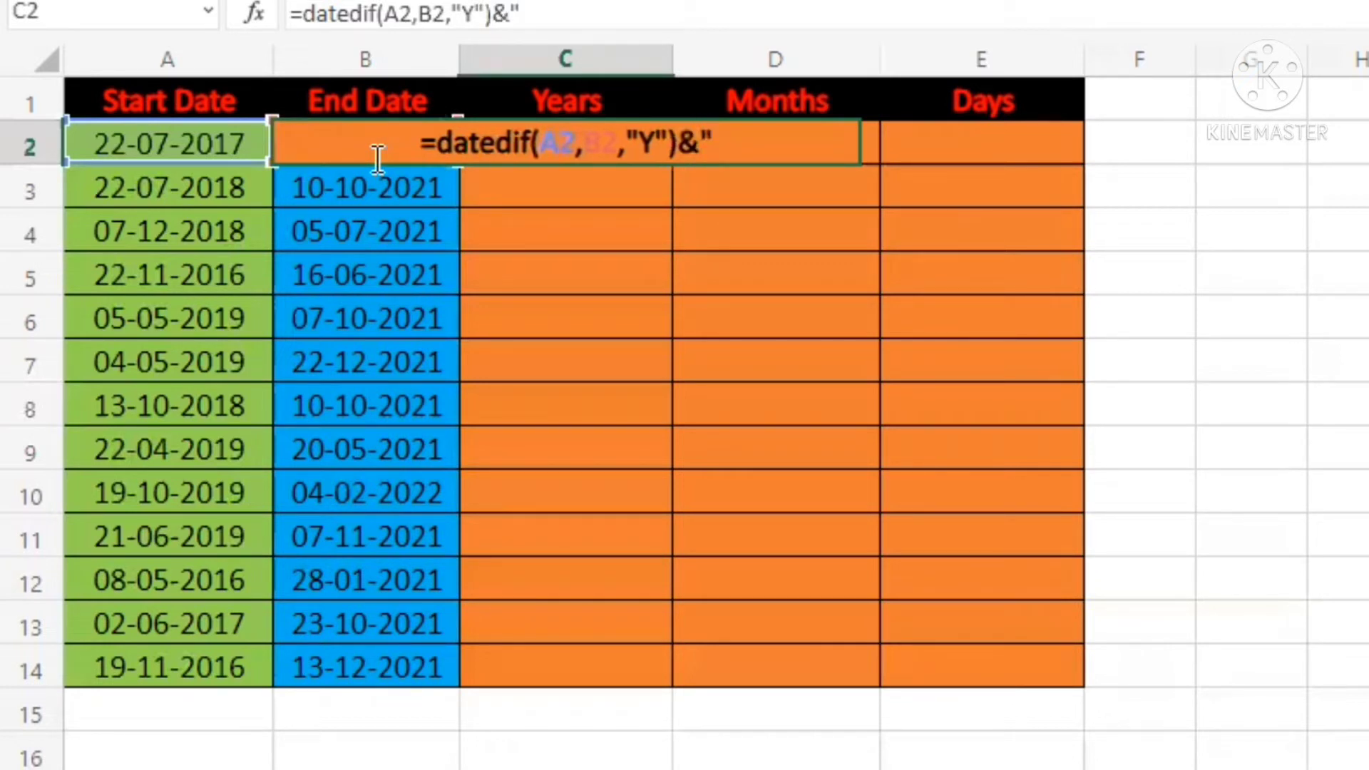
type("years")
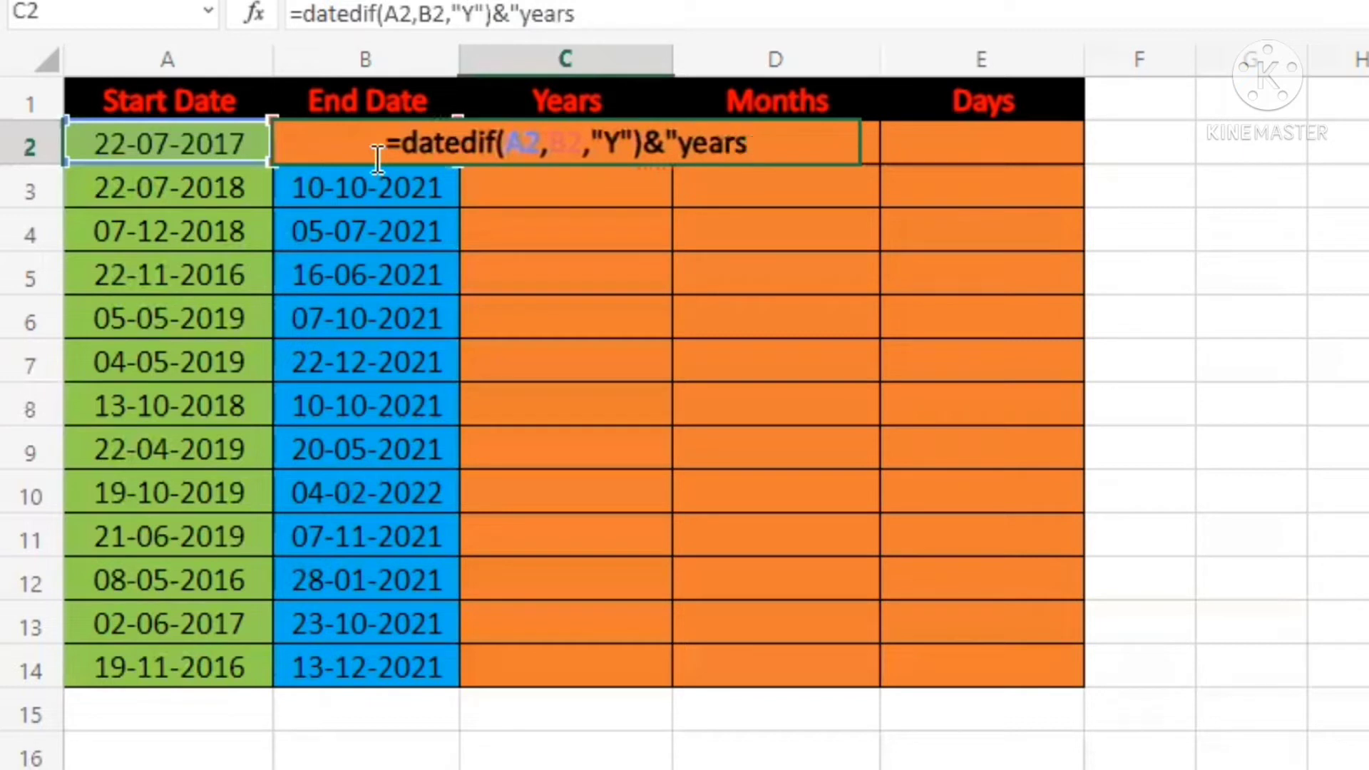
type("\"")
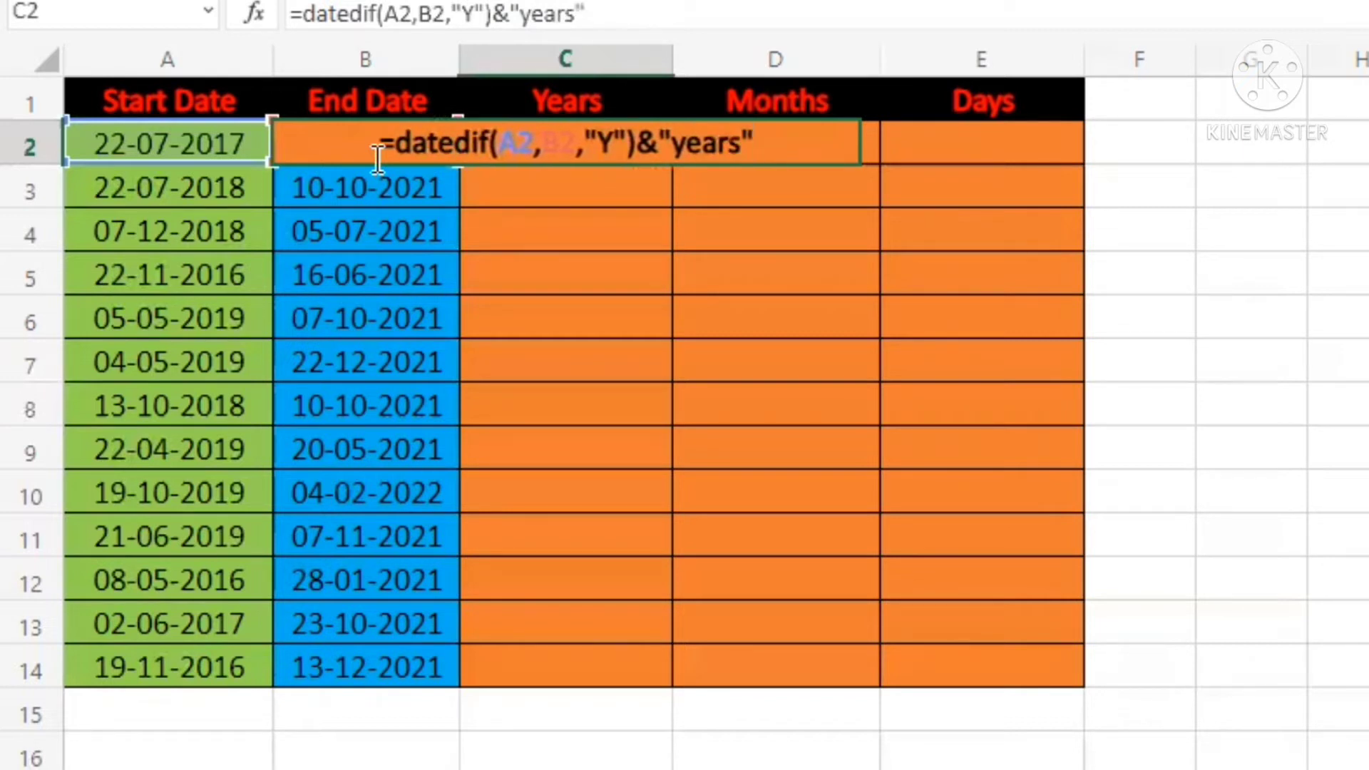
key("Return")
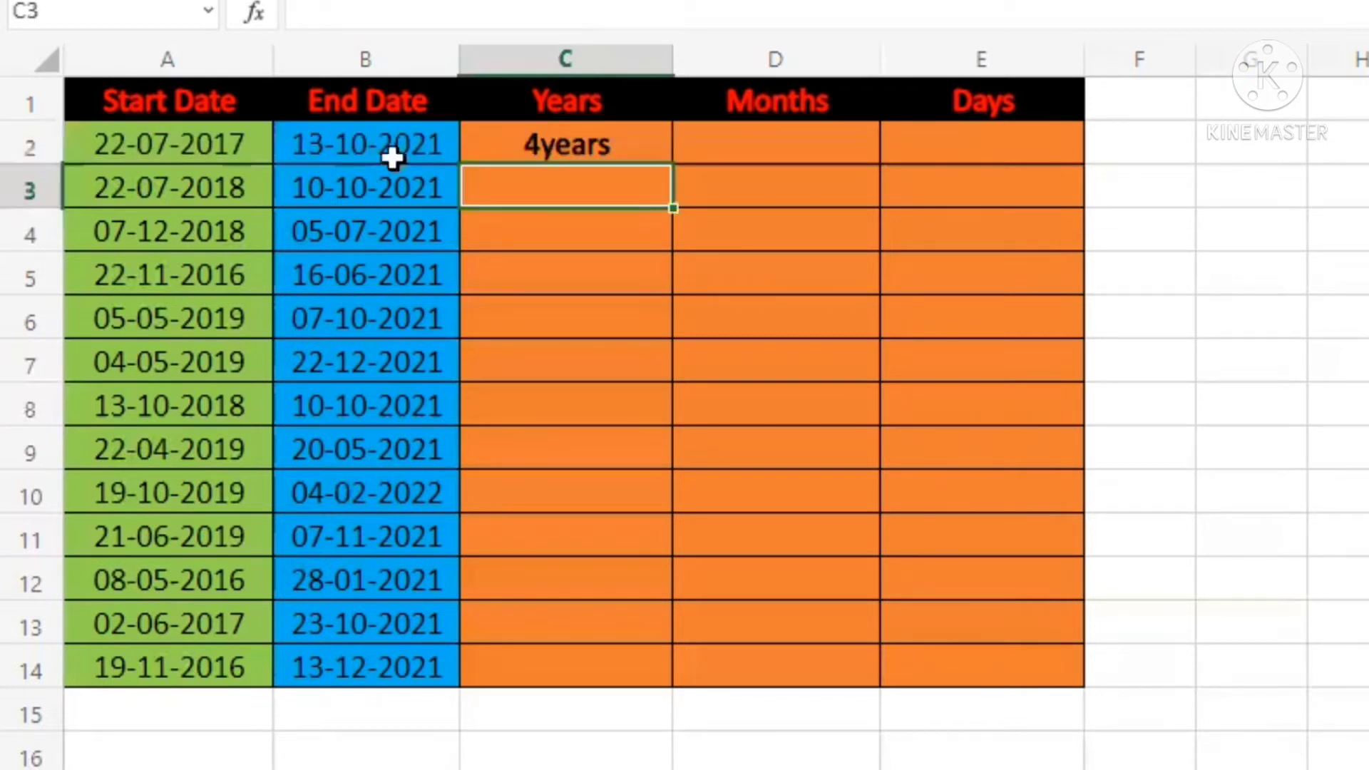
left_click(641, 146)
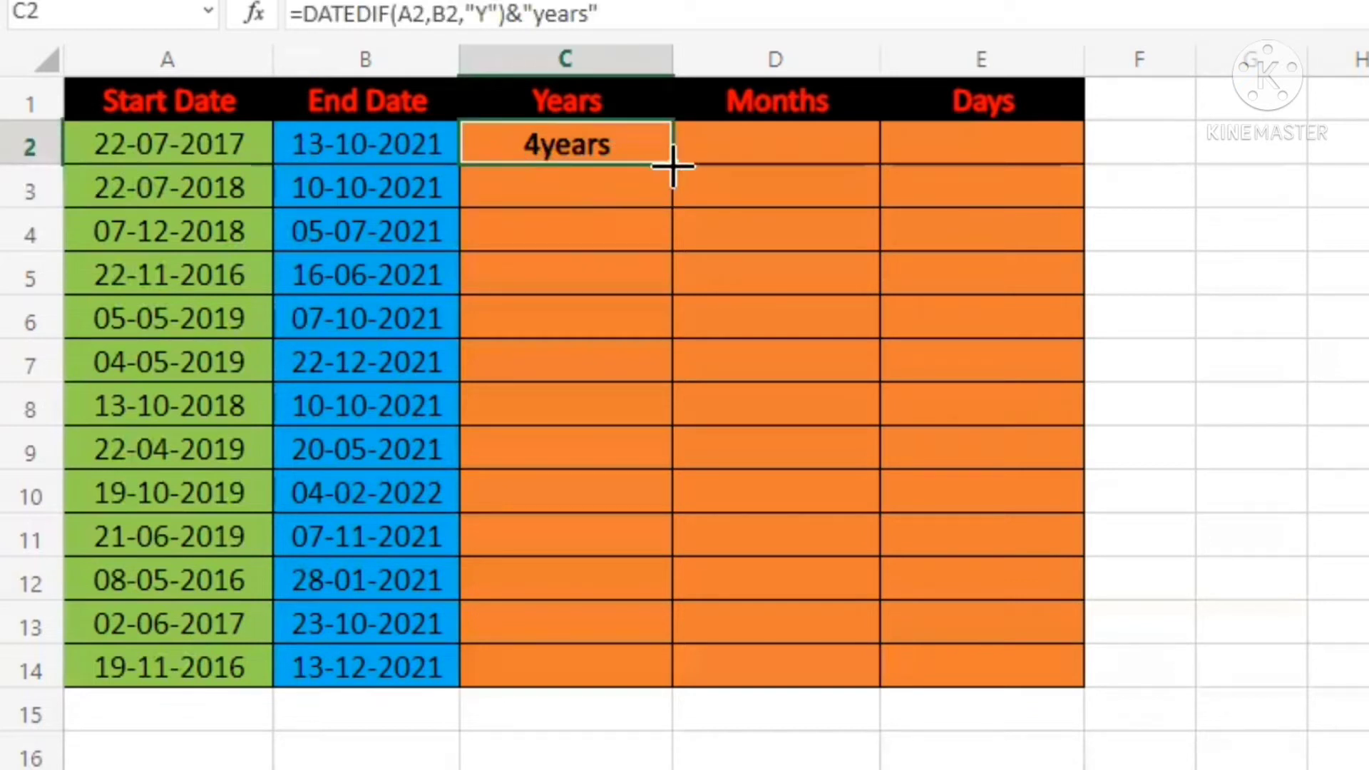
left_click_drag(672, 172, 668, 677)
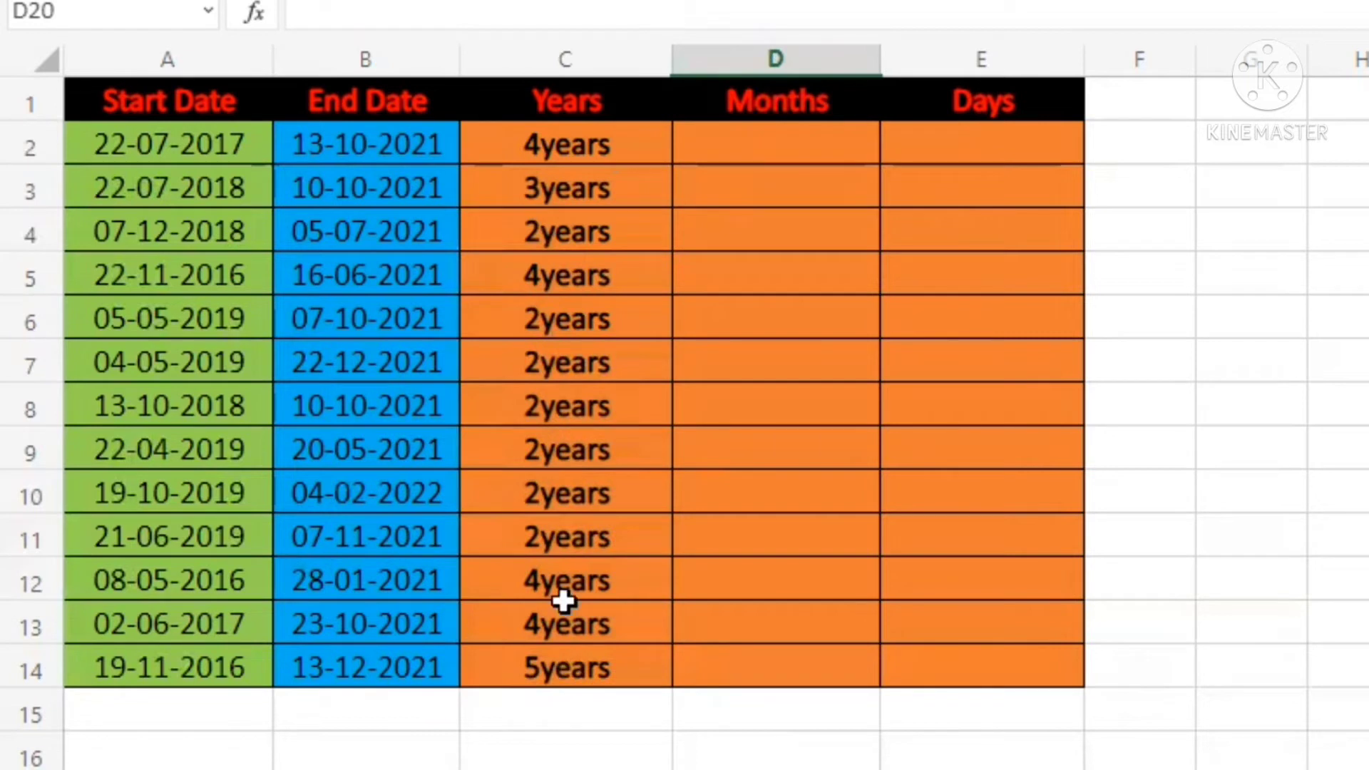
Enter =DATEDIF(A2,B2,"ym")&"months" in D2 so it reads 2months.
left_click(756, 145)
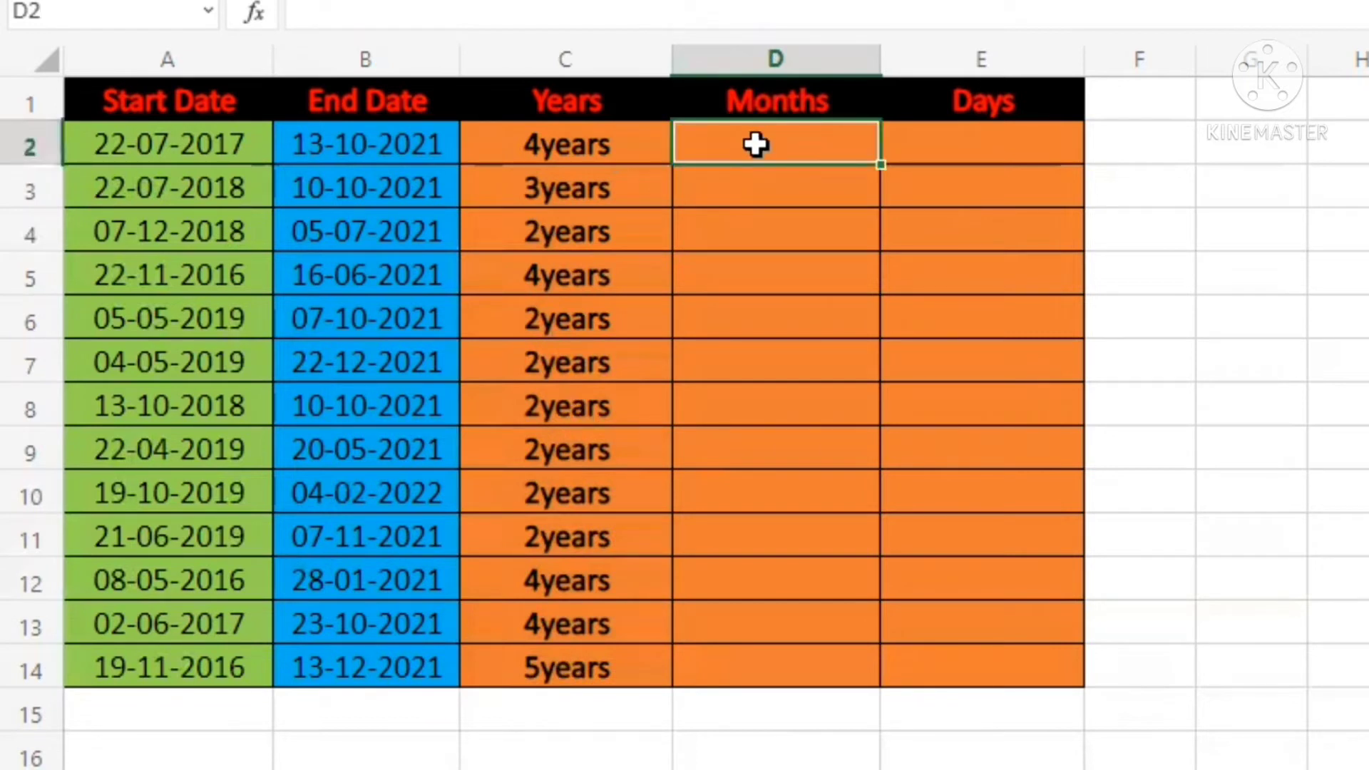
type("=d")
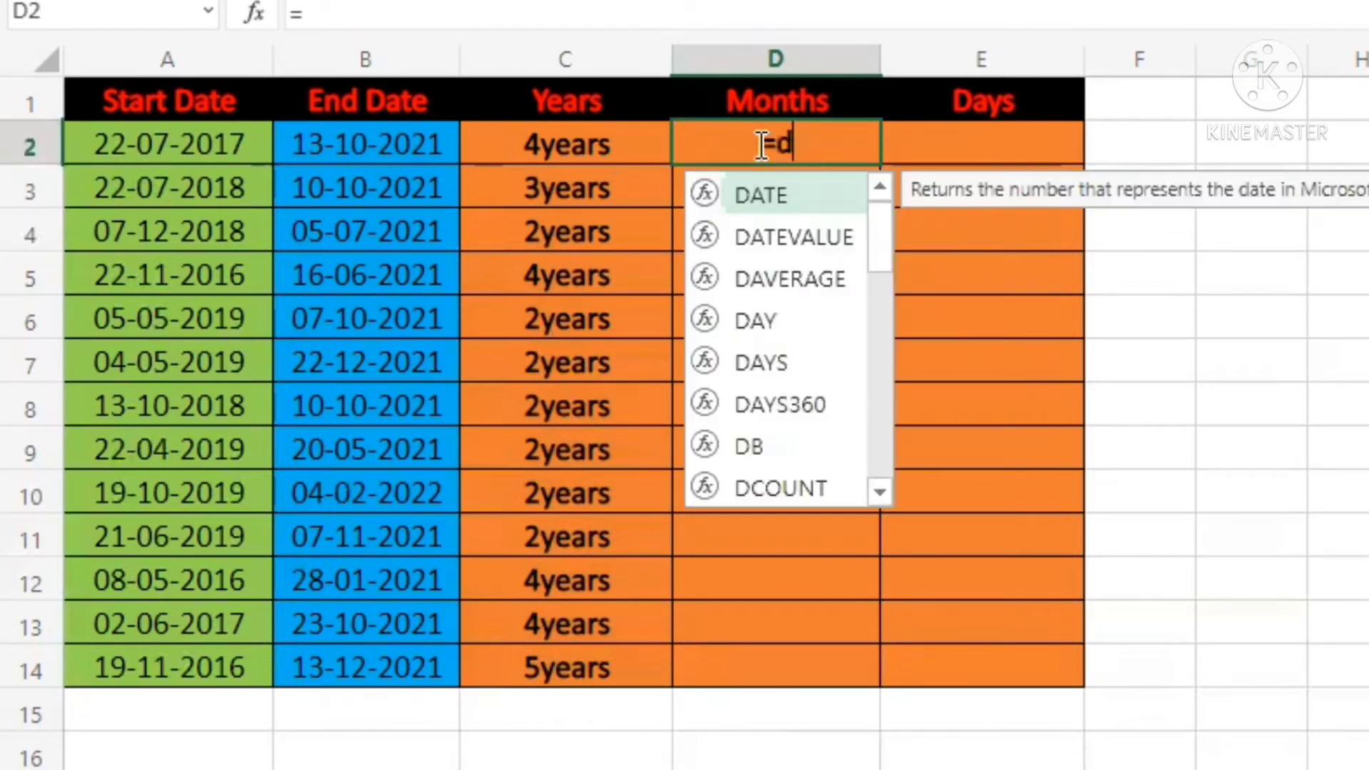
type("atedif(")
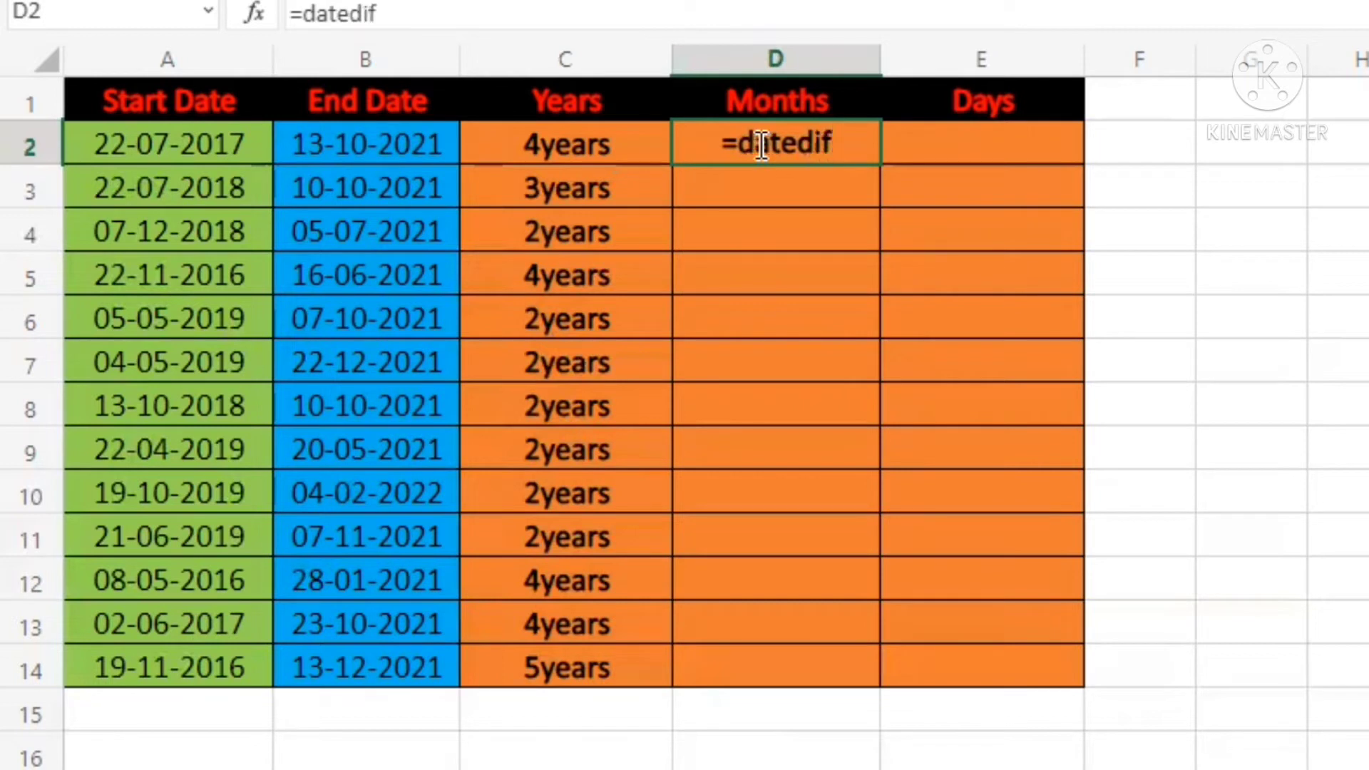
left_click(157, 145)
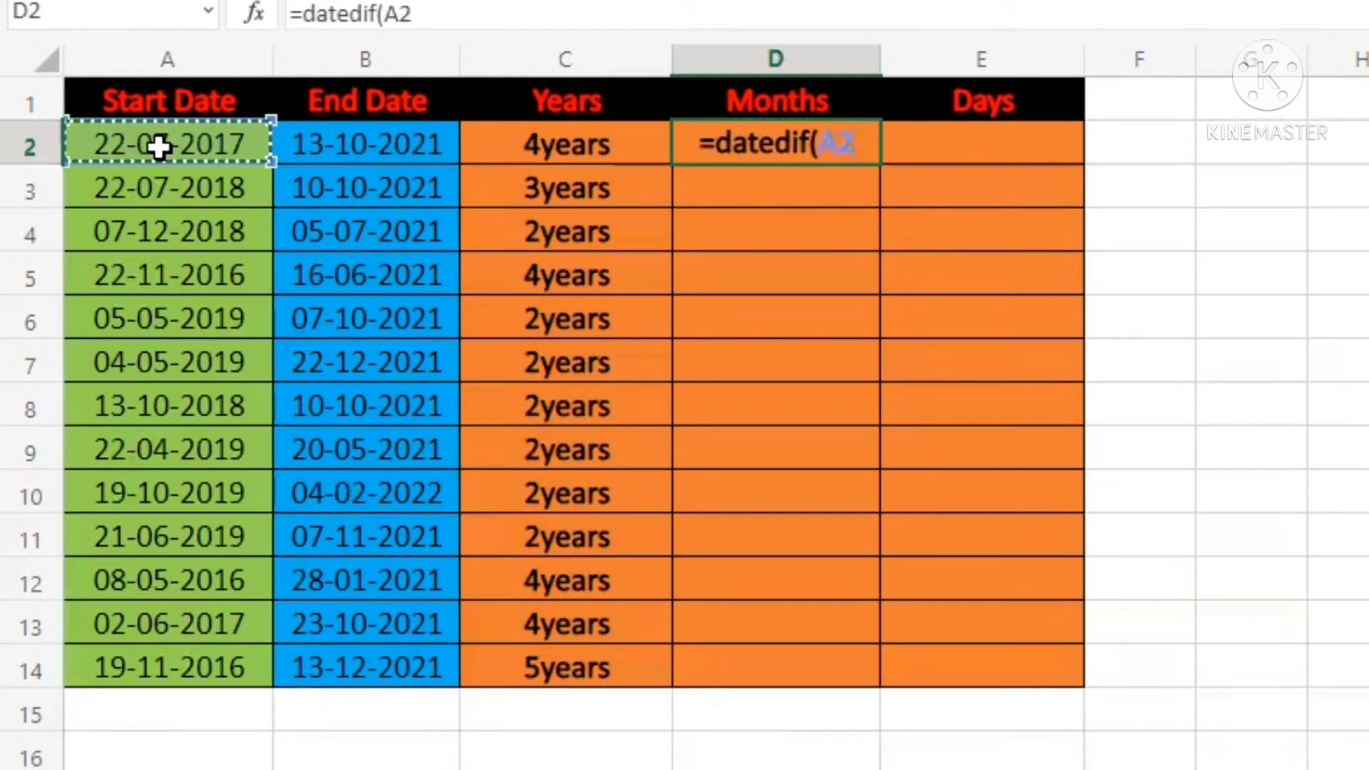
type(",")
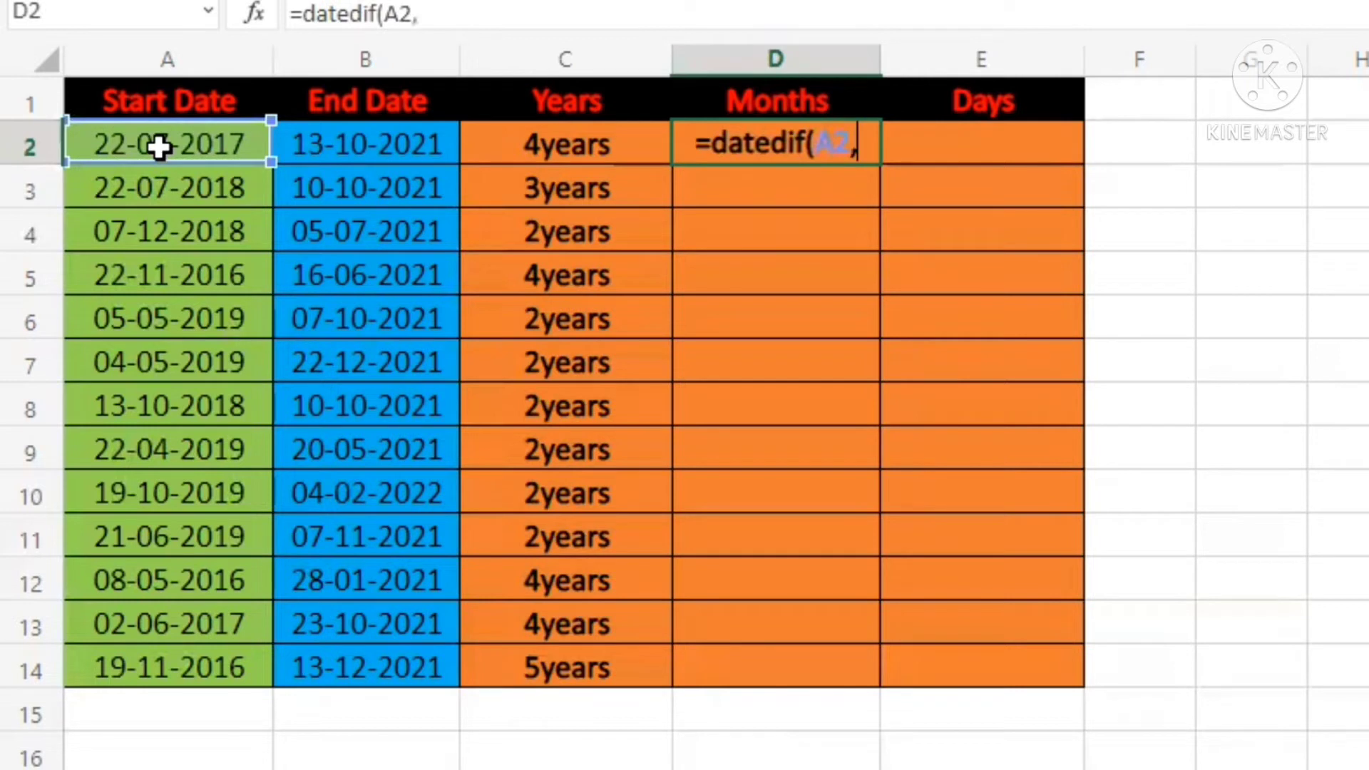
left_click(367, 146)
type(",")
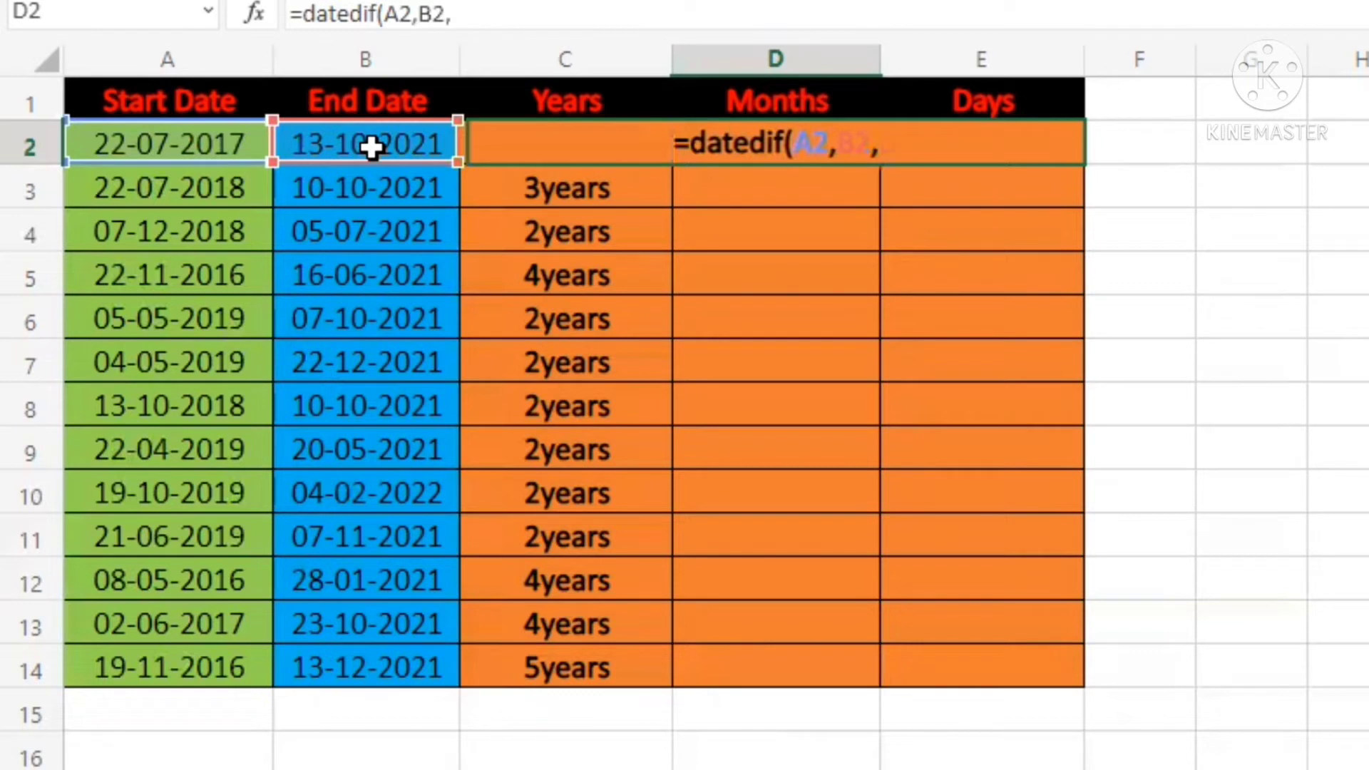
type("\"")
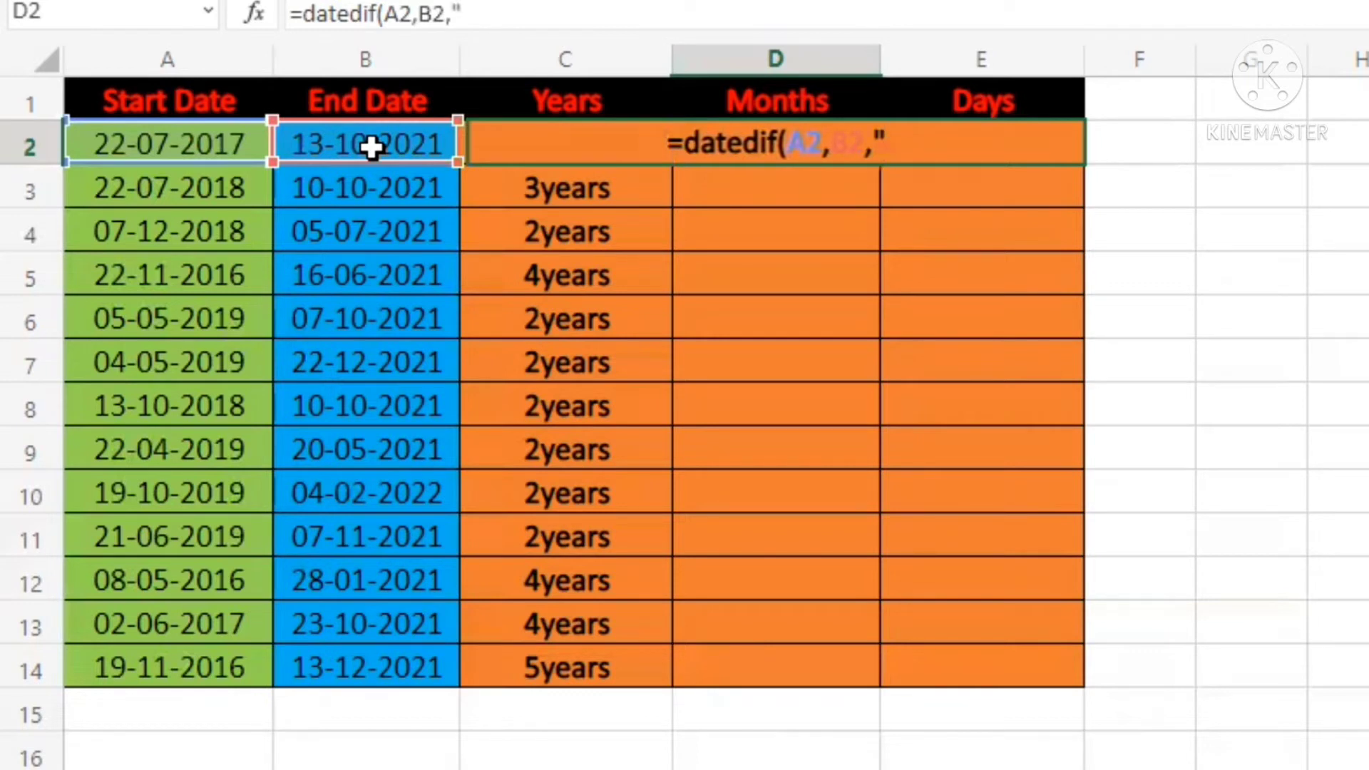
type("y")
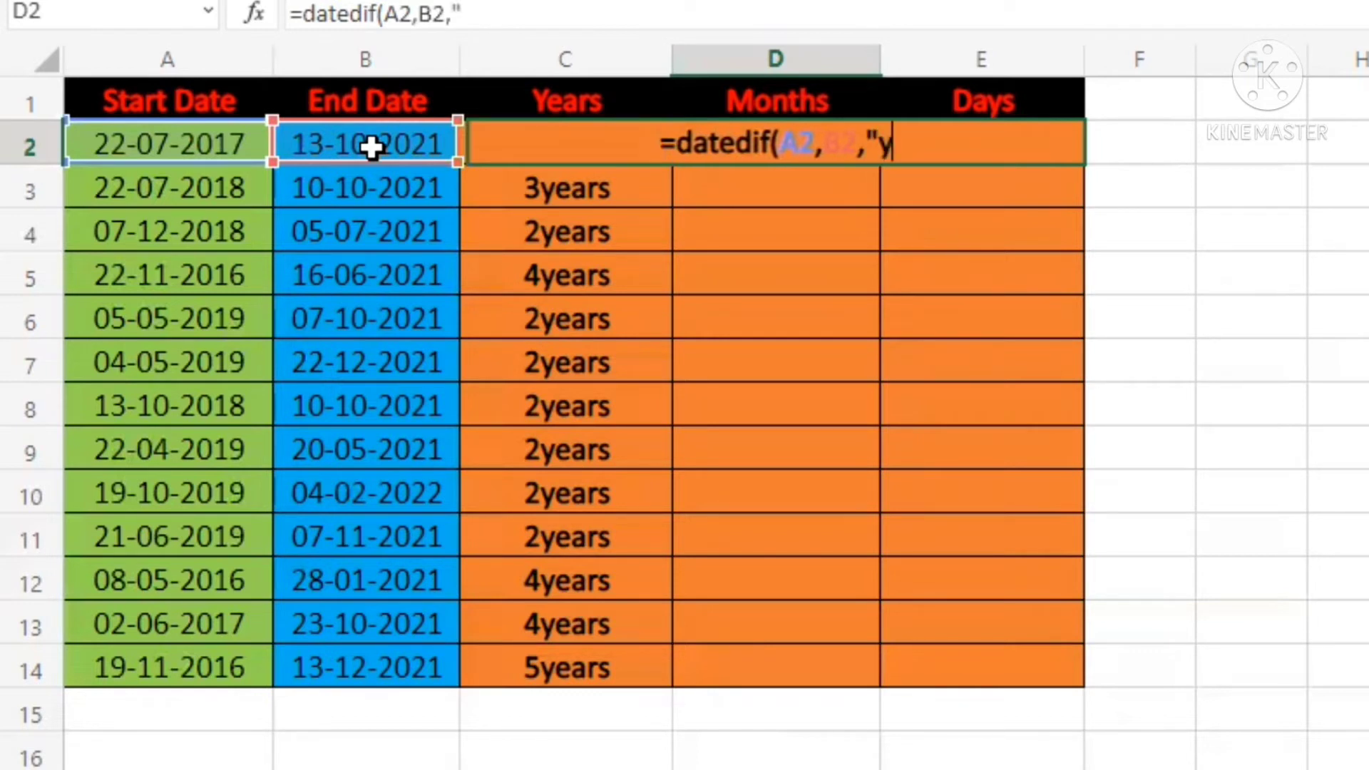
type("m")
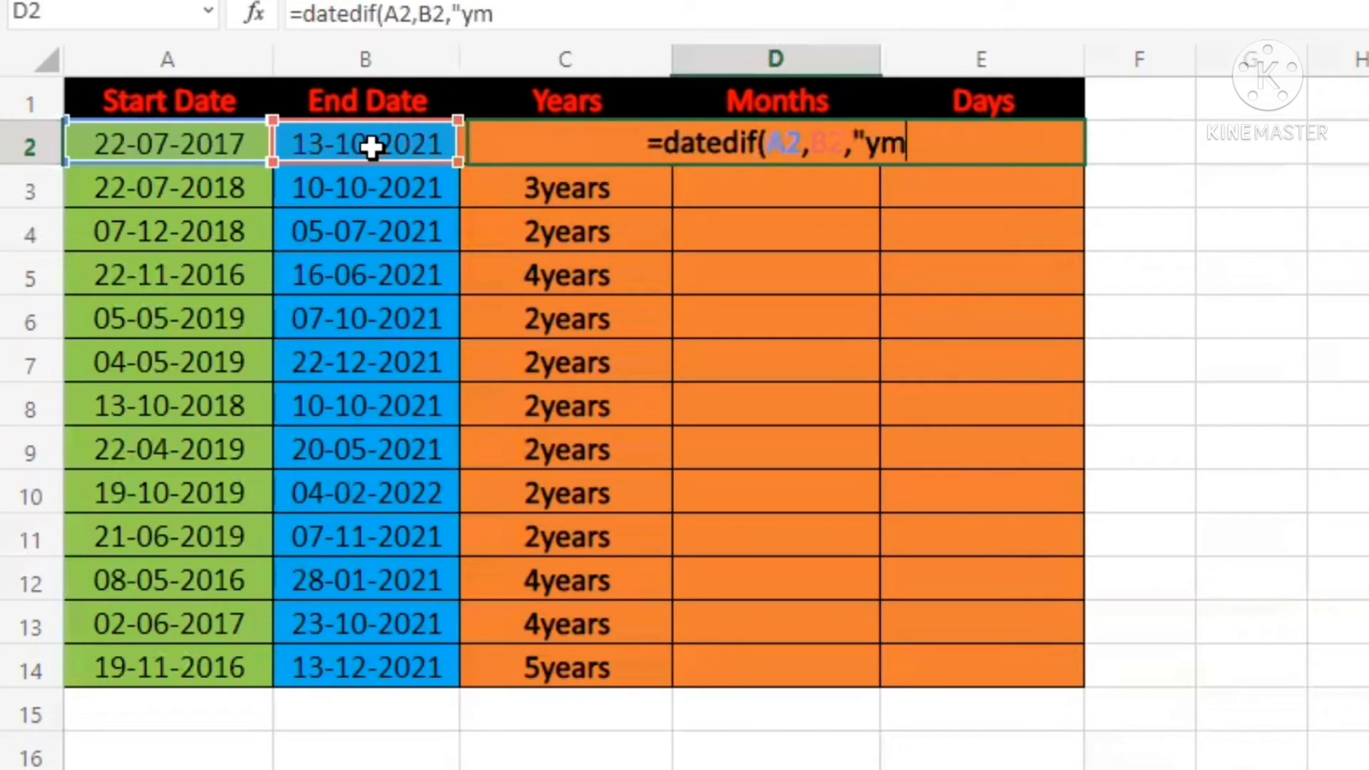
type("\"")
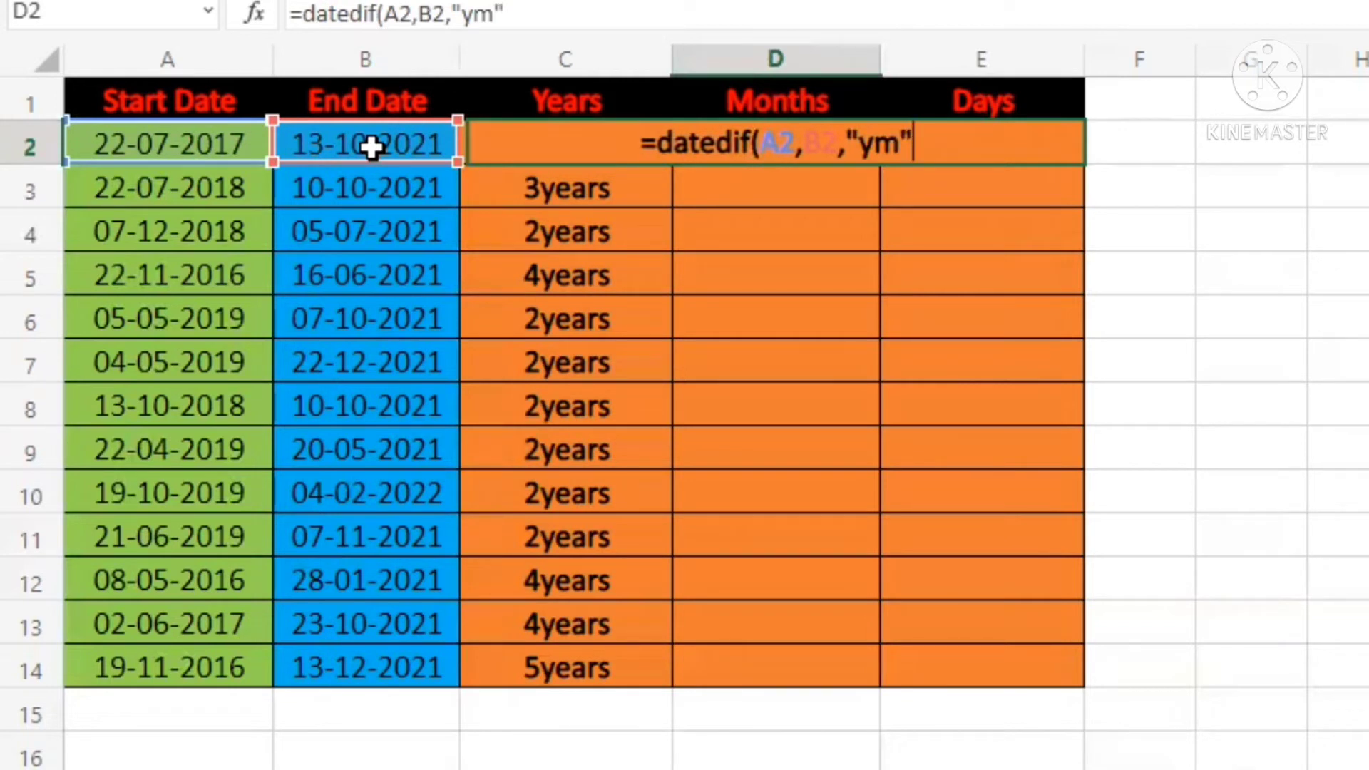
type(")")
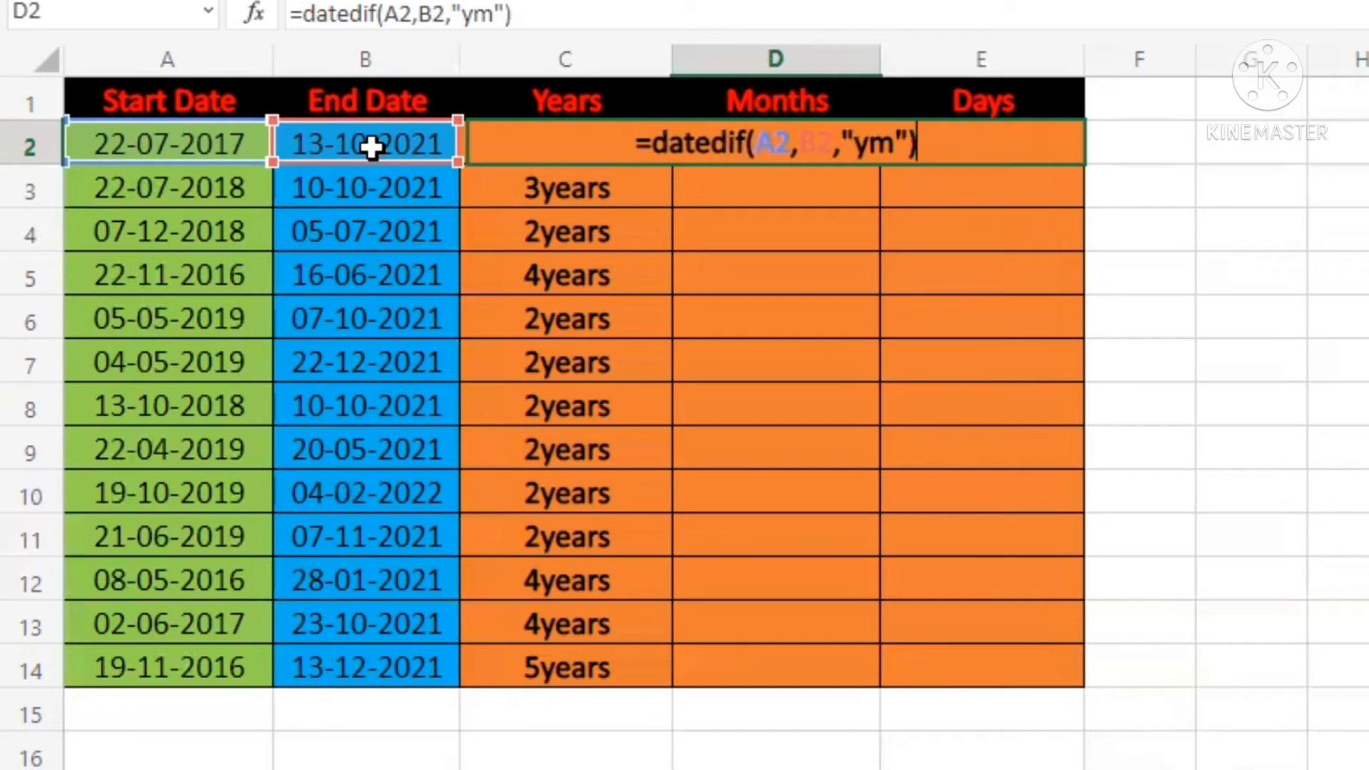
type("&\"")
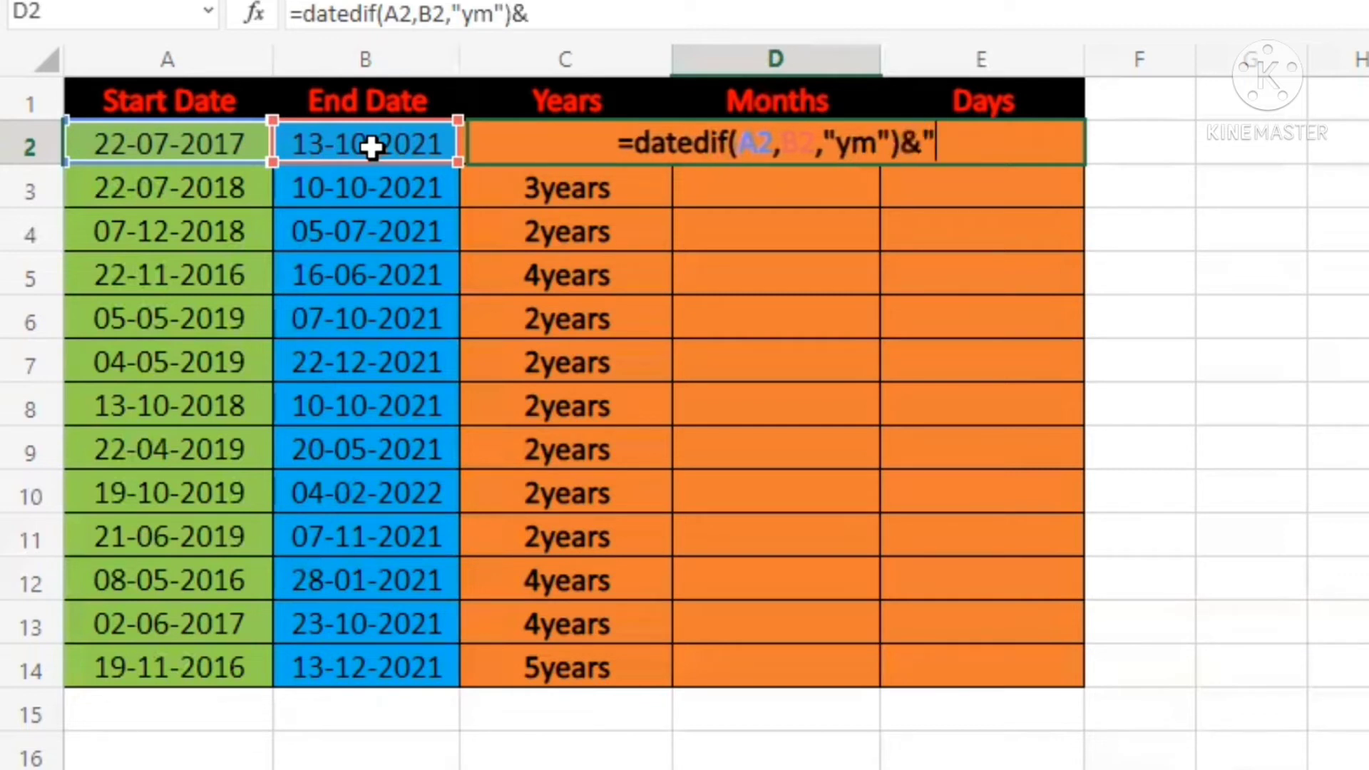
type("mont")
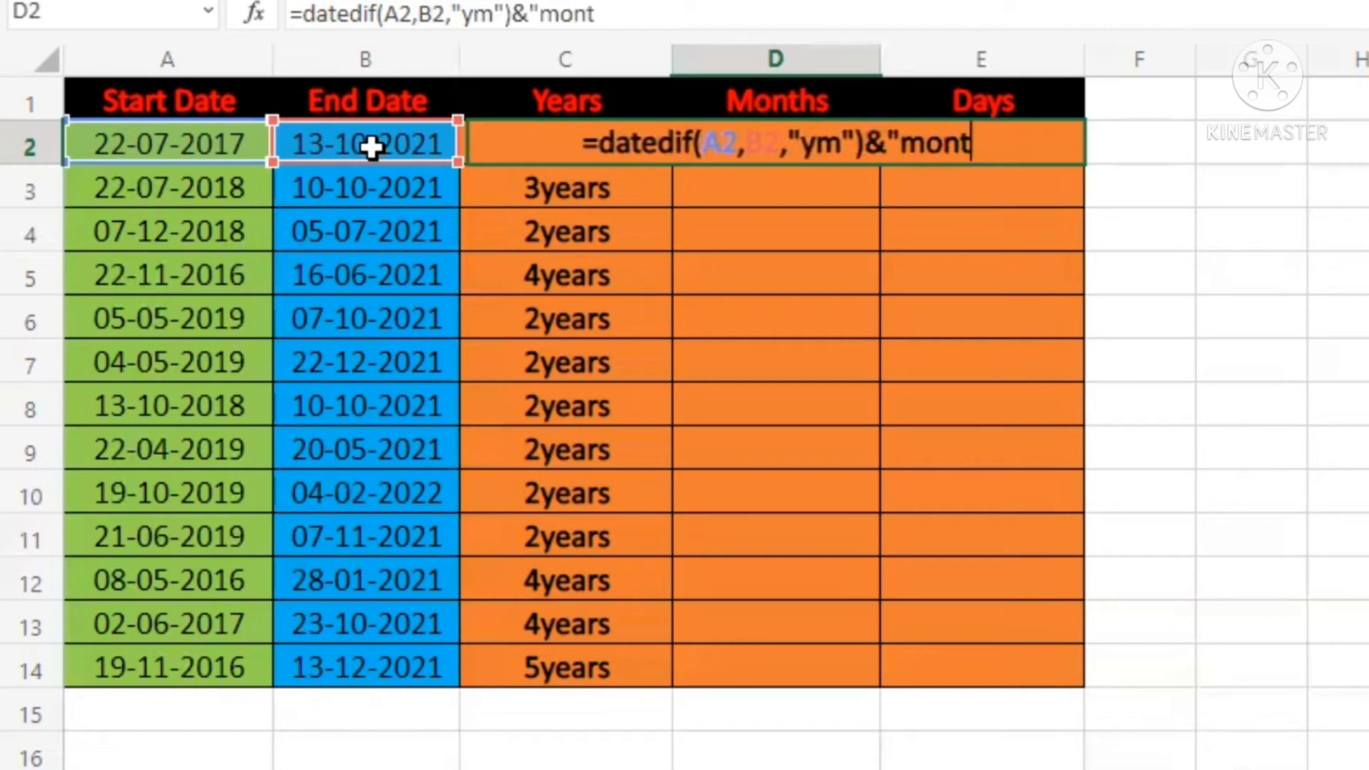
type("hs\"")
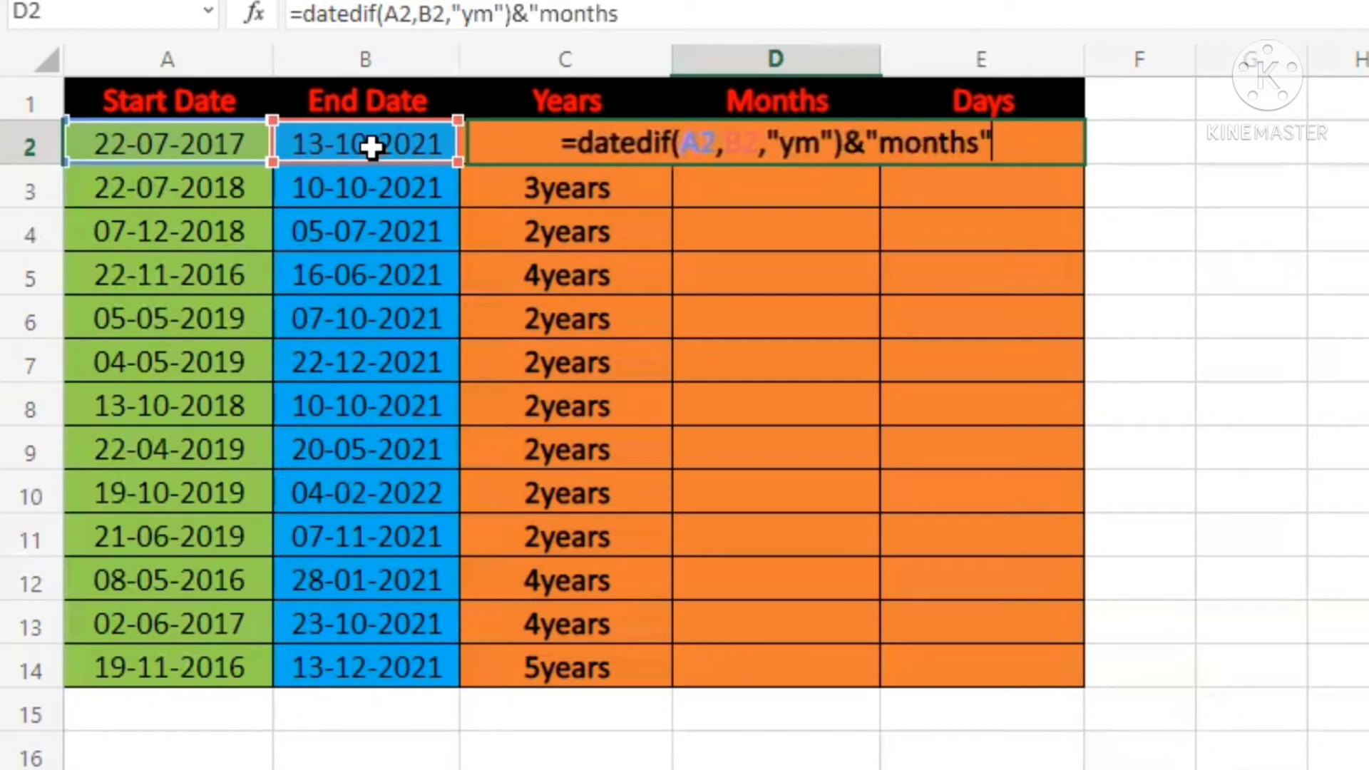
key("Return")
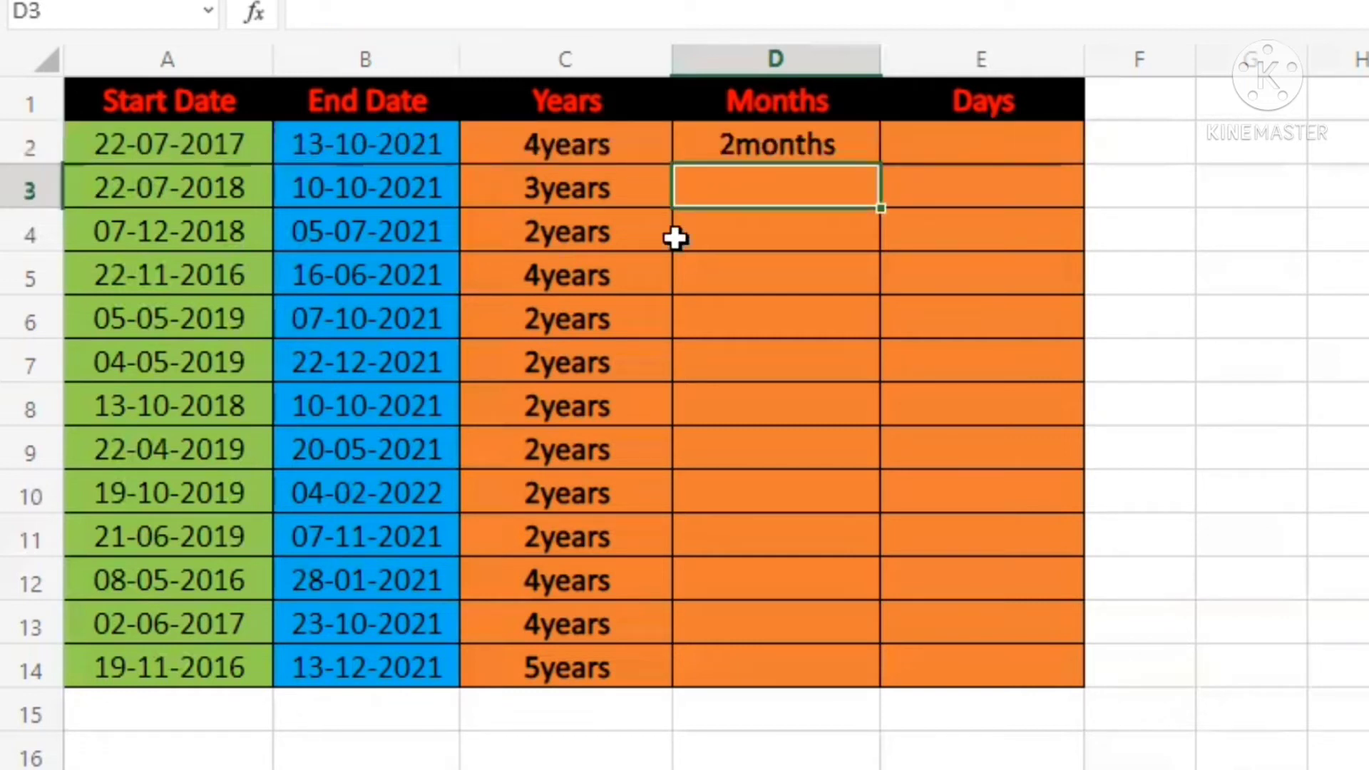
left_click(807, 150)
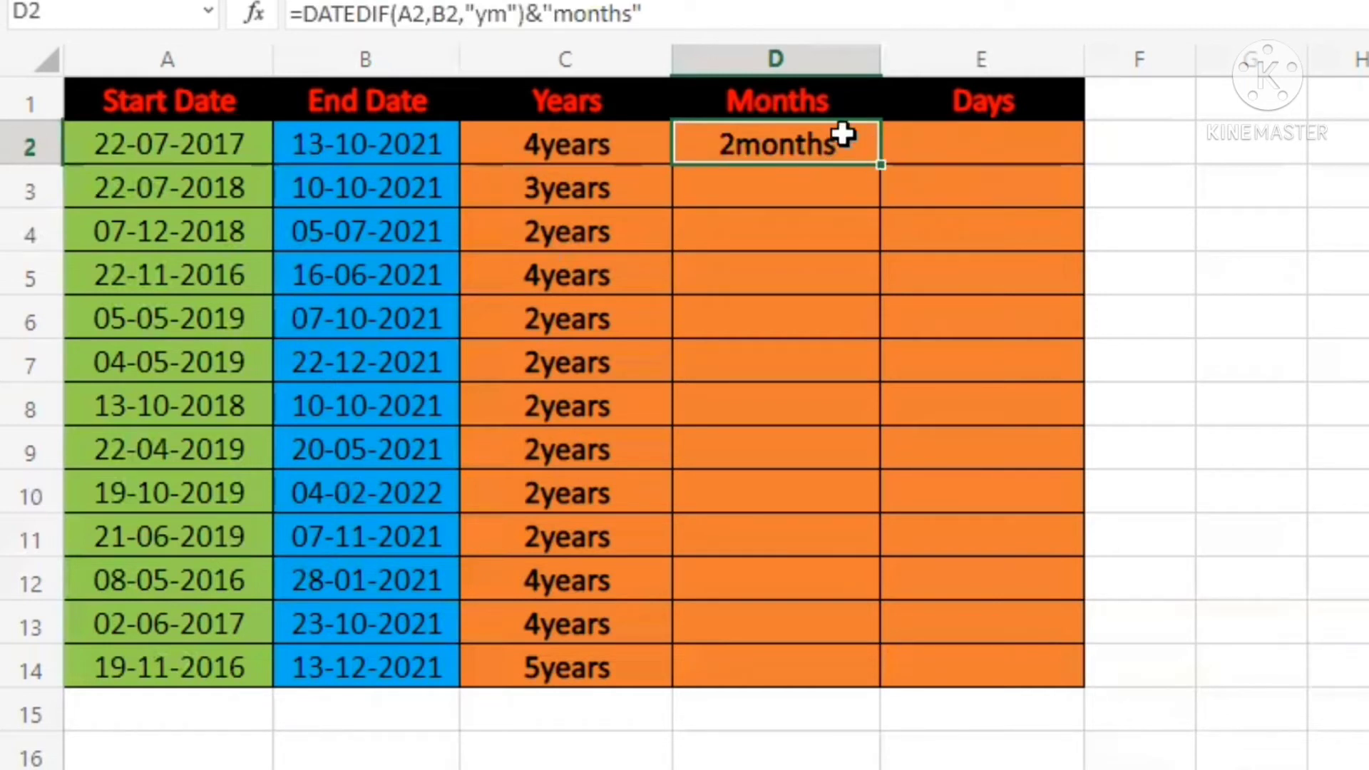
Try the "m" unit in D2's formula (50months), then restore "ym".
key("F2")
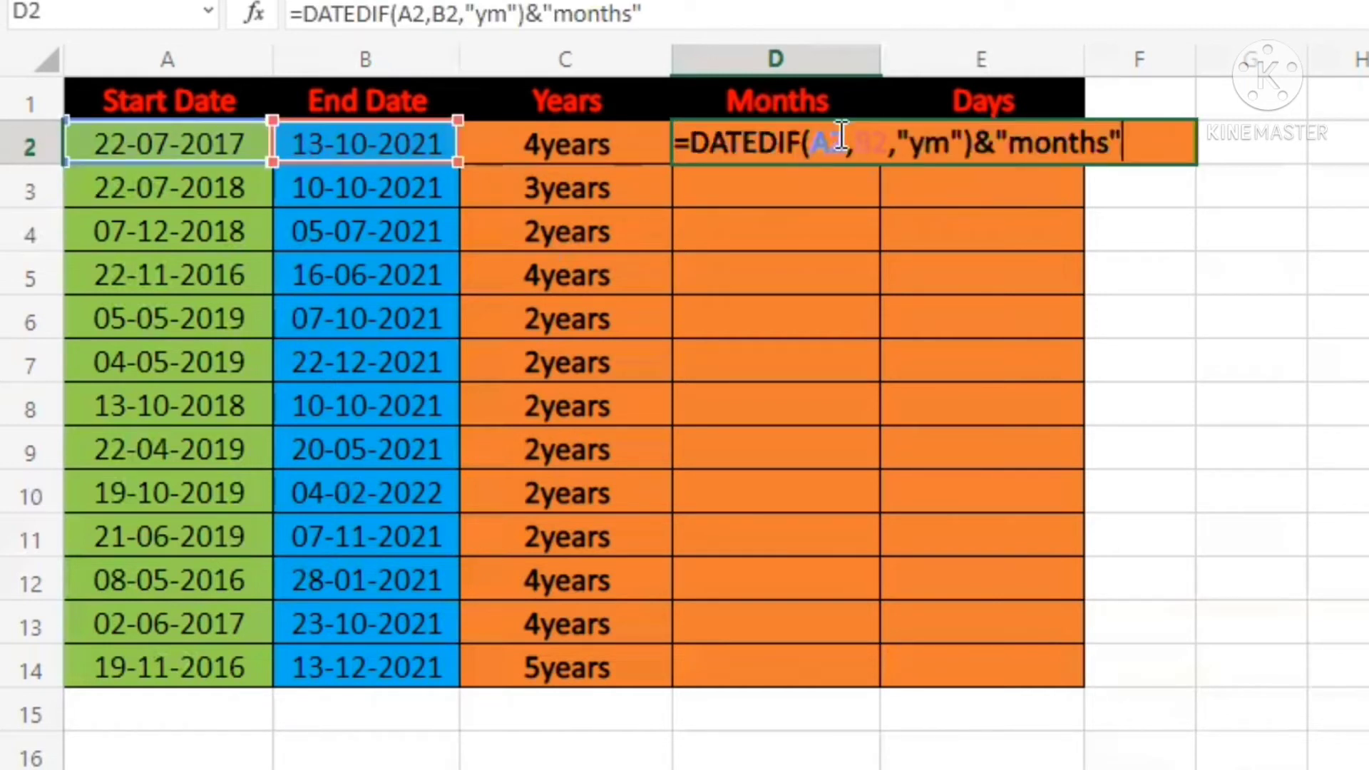
left_click(921, 139)
key("BackSpace")
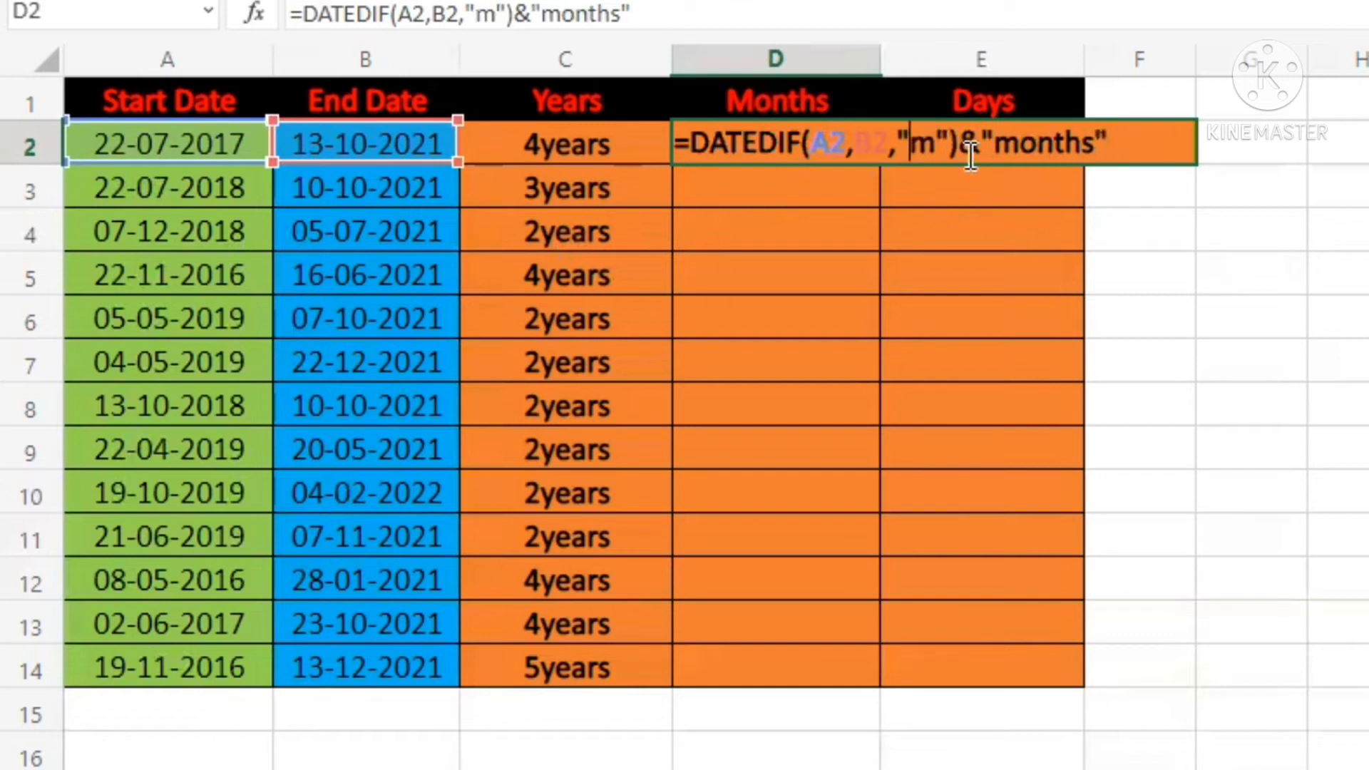
left_click(1121, 142)
key("Return")
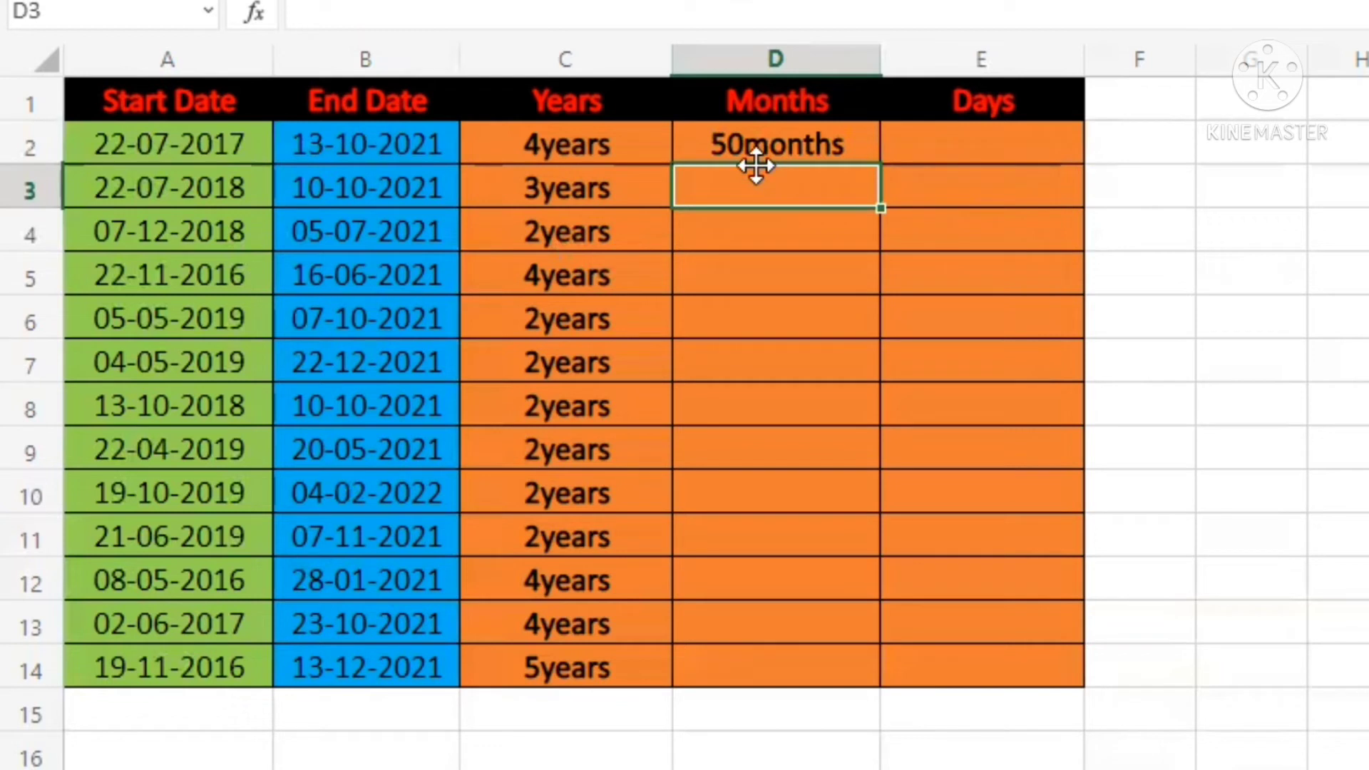
left_click(810, 141)
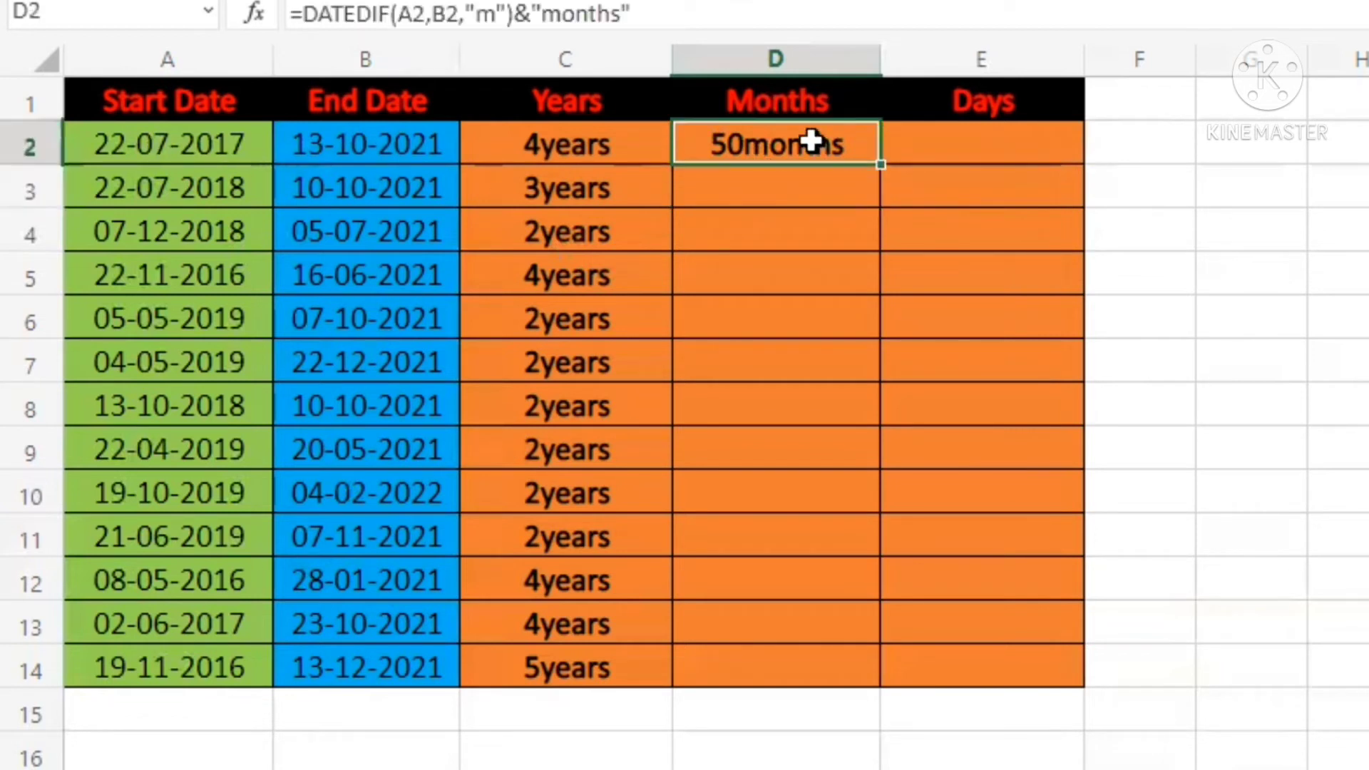
key("F2")
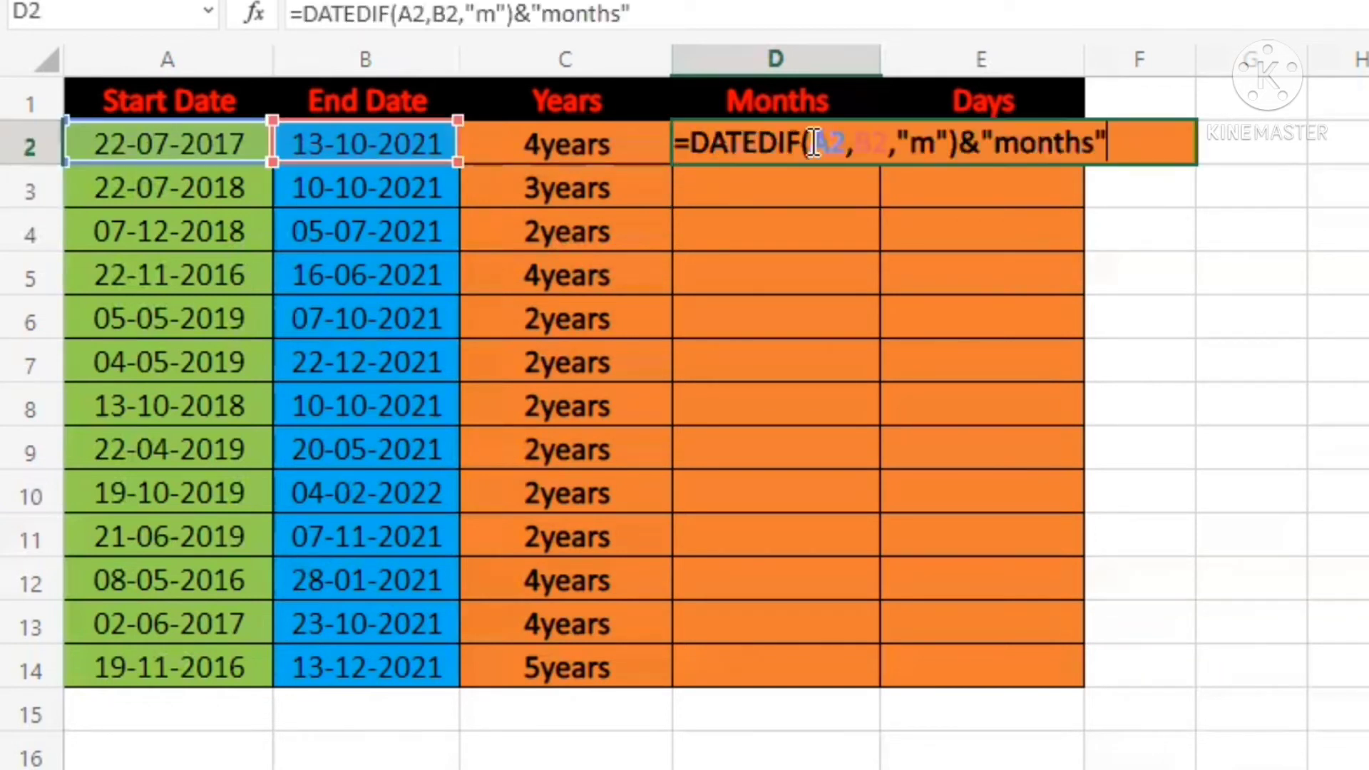
left_click(912, 141)
type("y")
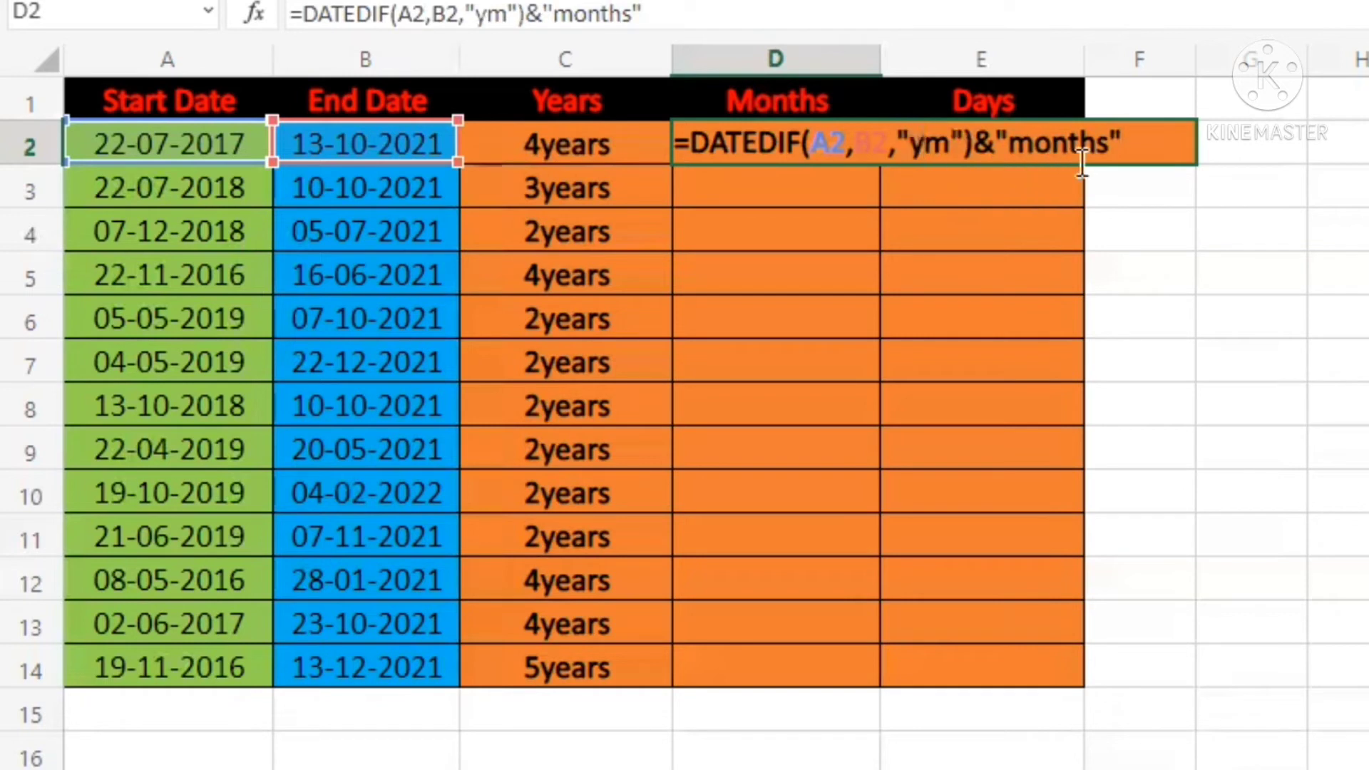
key("Return")
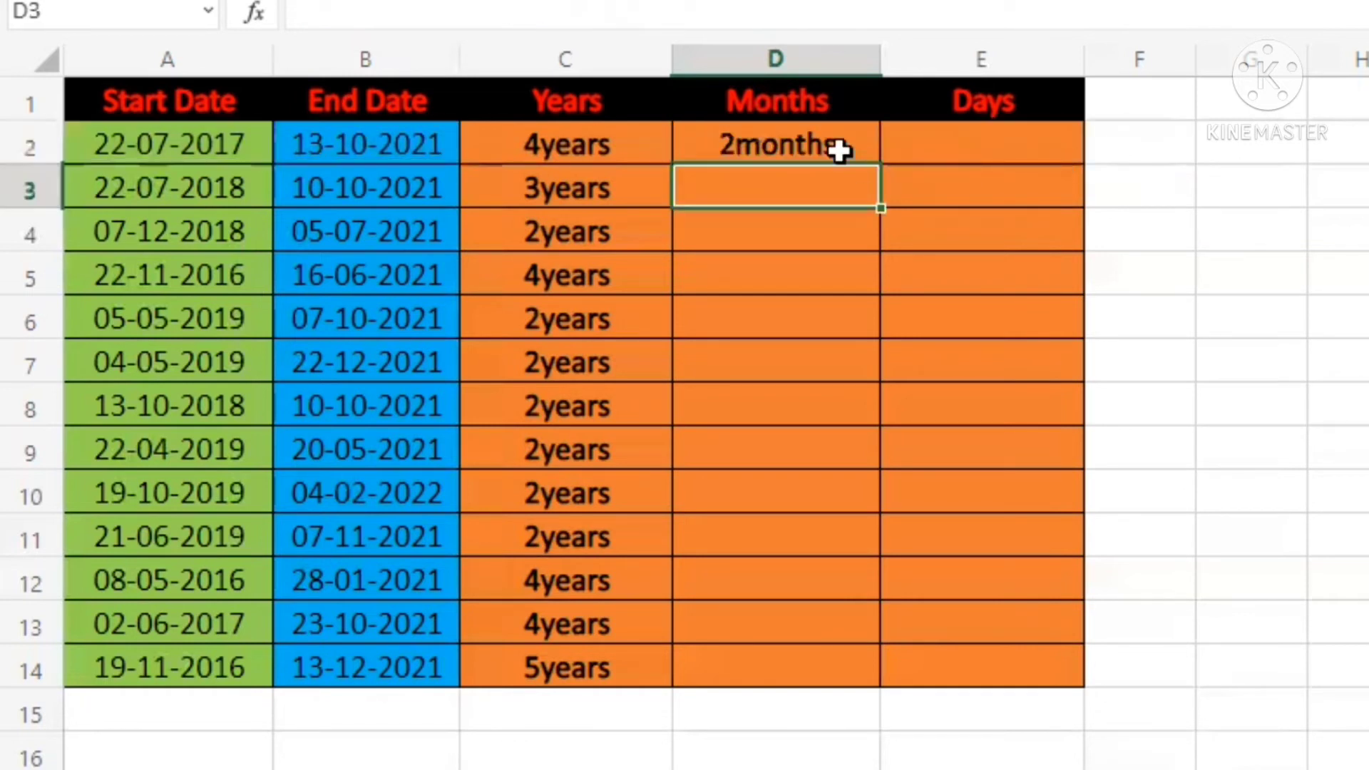
Fill the months formula from D2 down through D14.
left_click(858, 144)
left_click_drag(877, 159, 876, 669)
key("ctrl+d")
left_click(1365, 493)
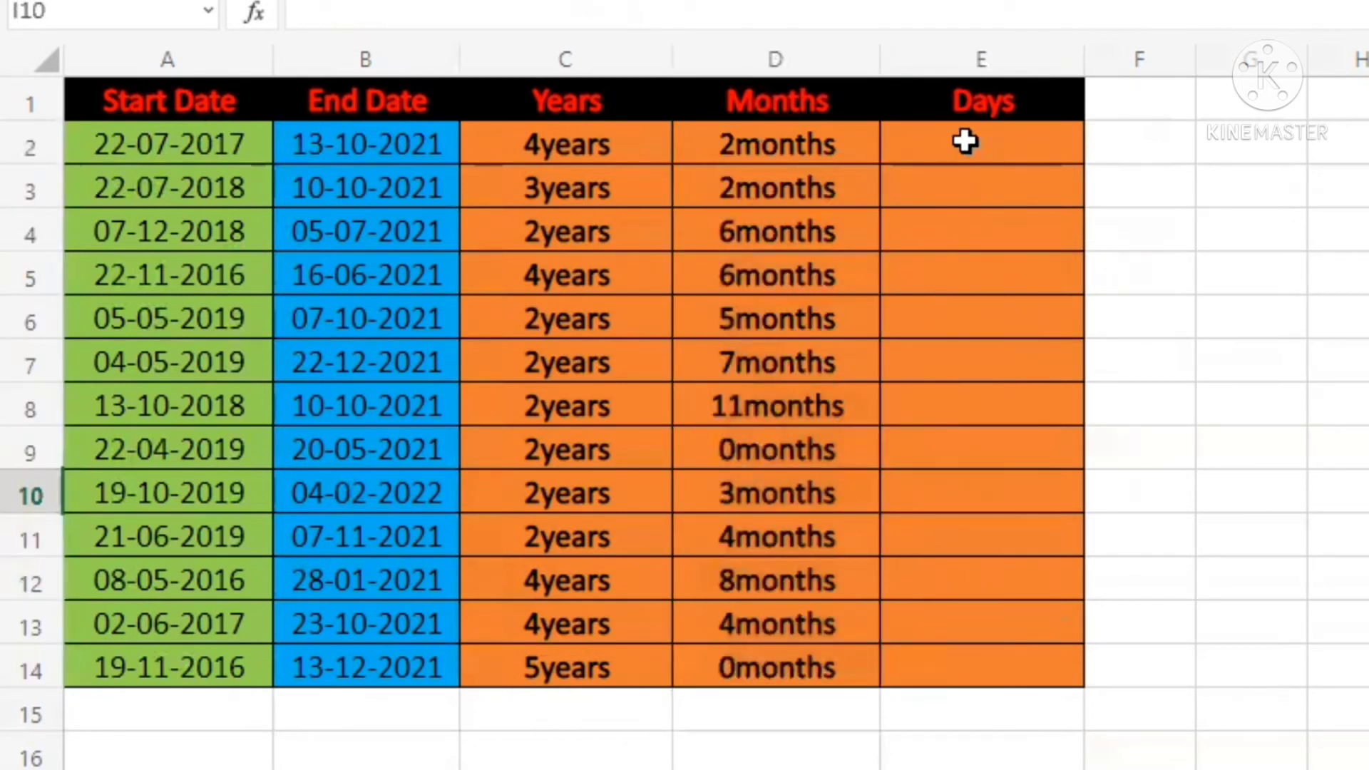
Type the days formula =datedif(A2,B2,"md")&"days" into E2.
left_click(1027, 147)
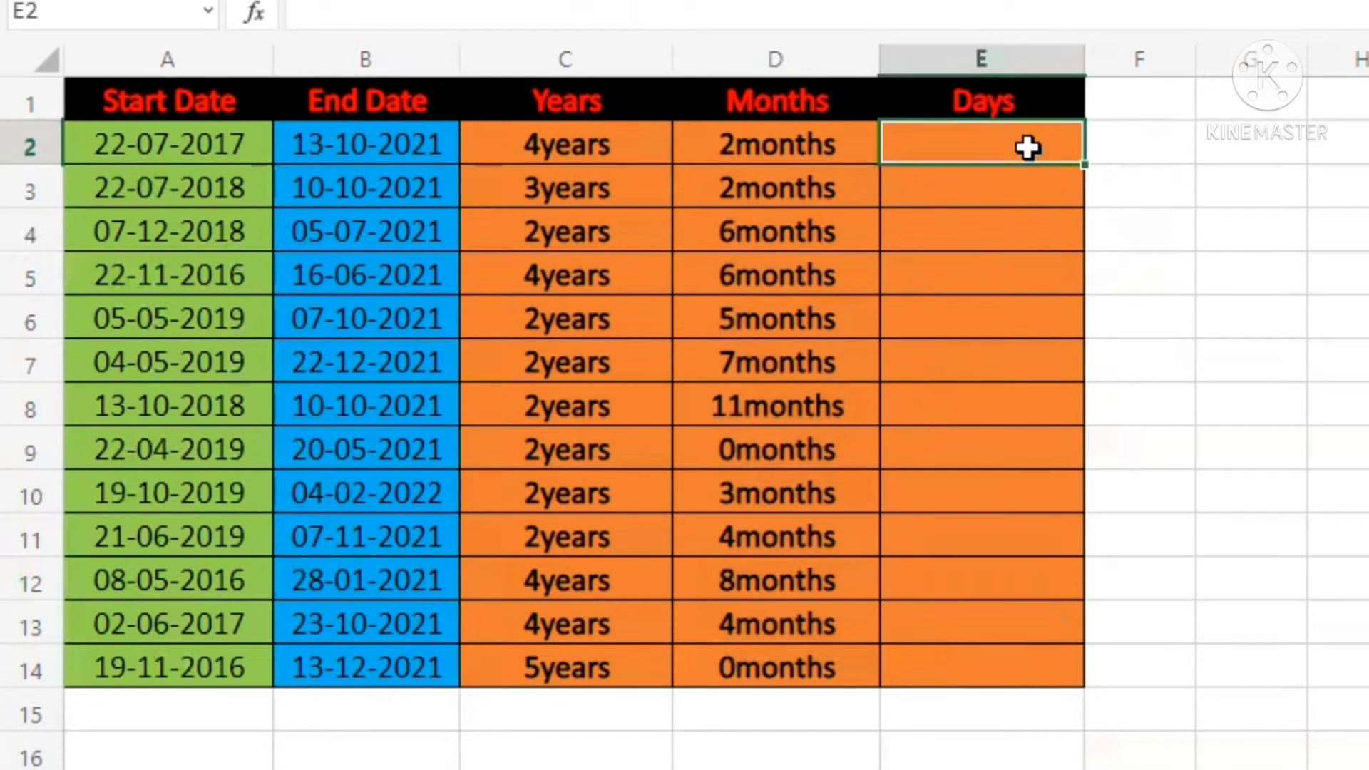
type("=")
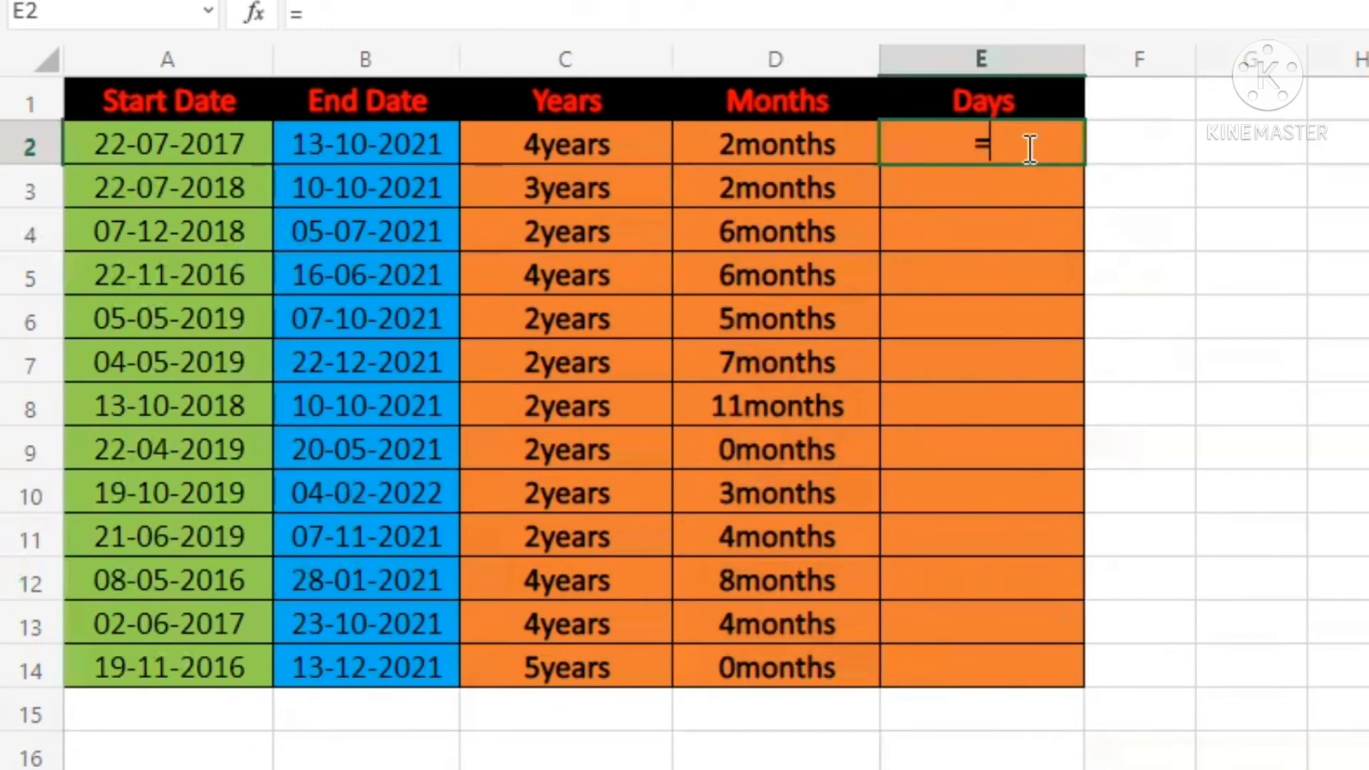
type("datedif")
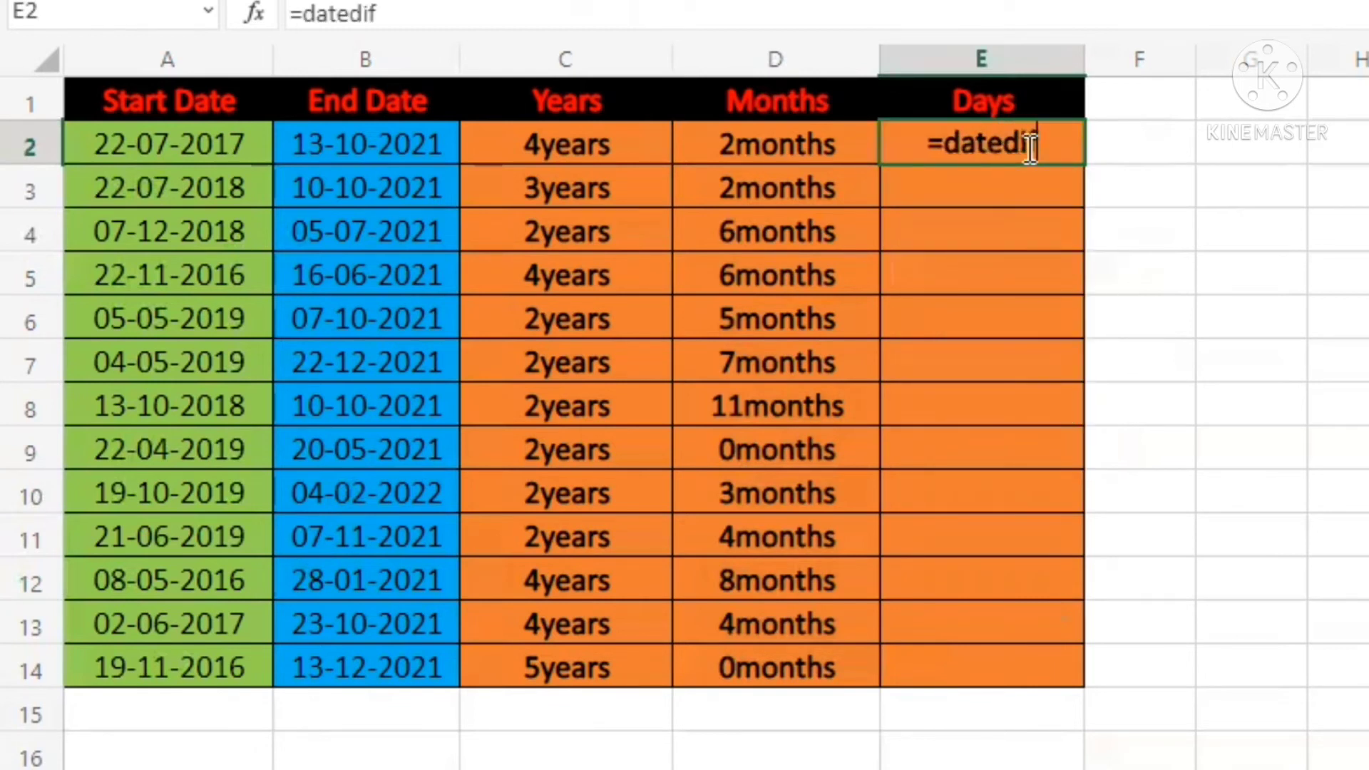
type("(")
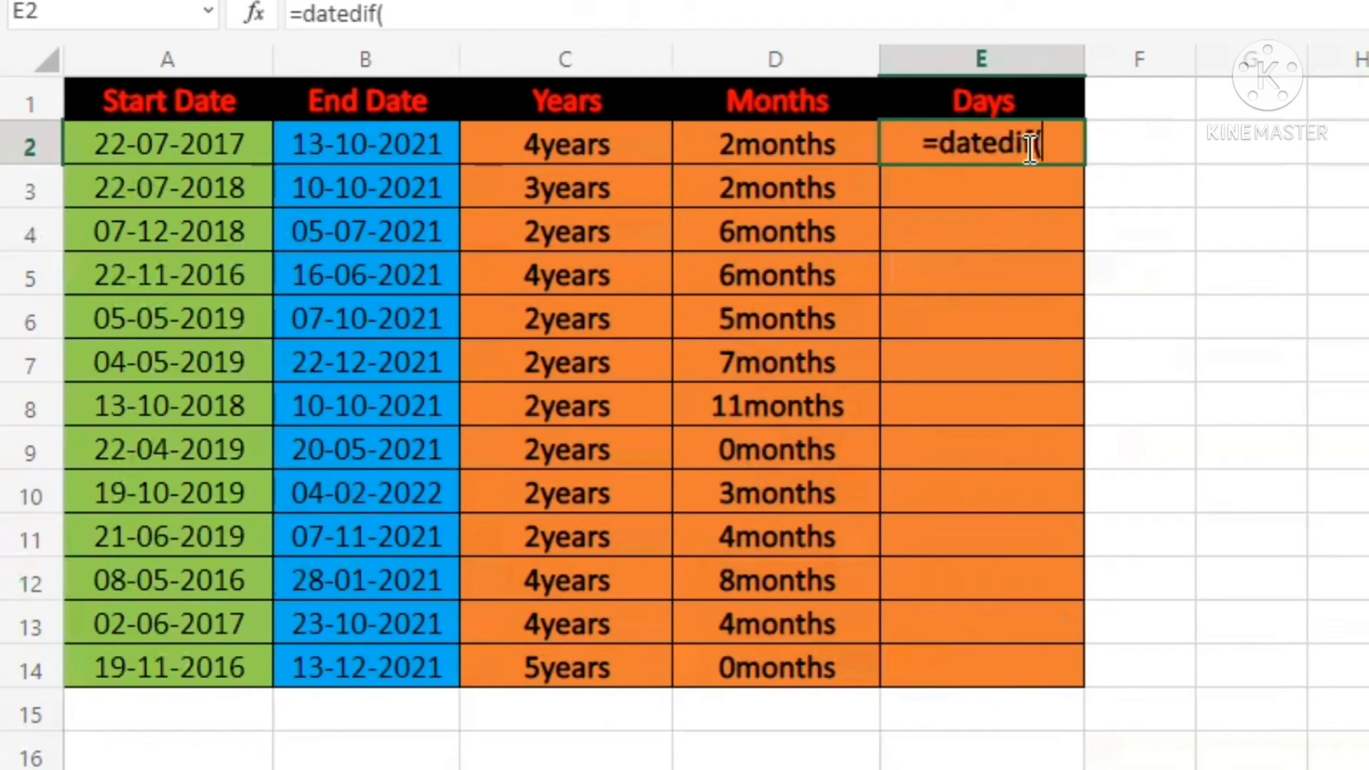
left_click(145, 148)
type(",")
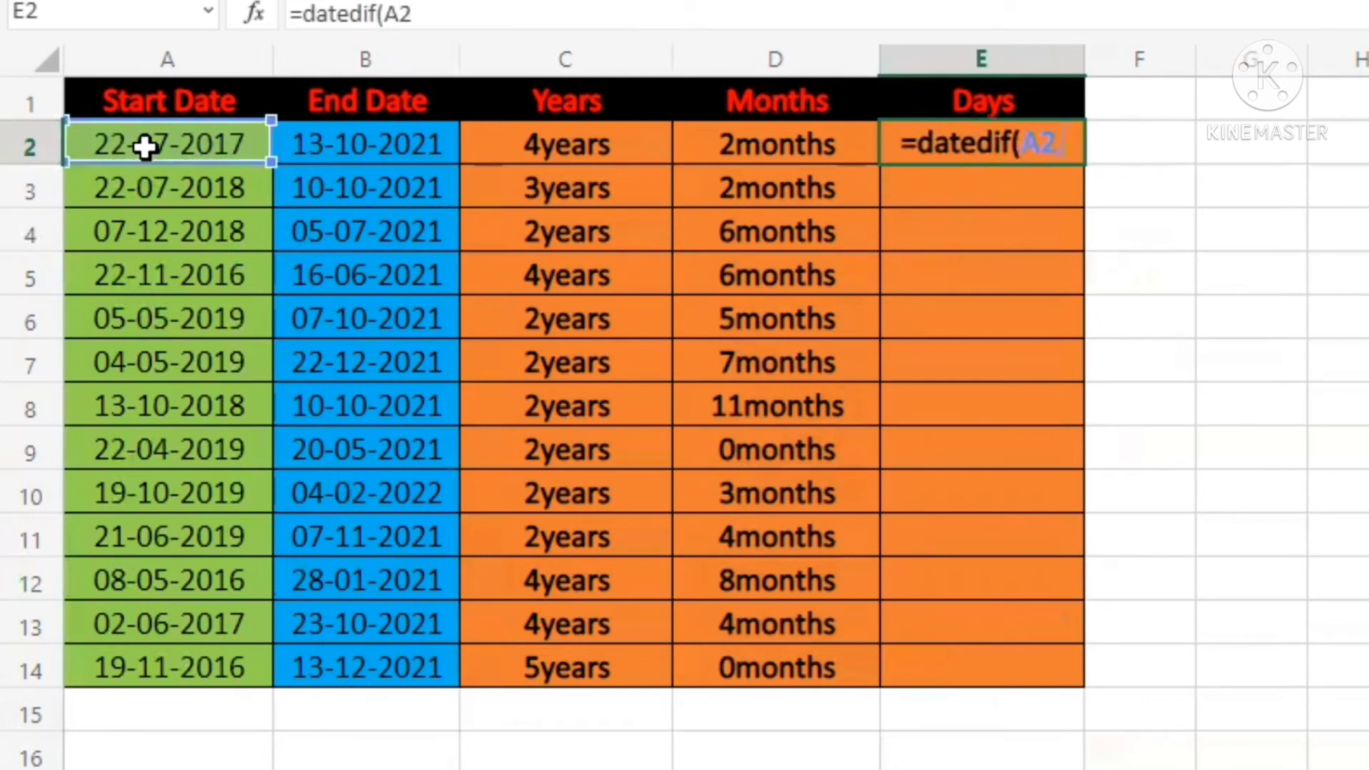
left_click(389, 133)
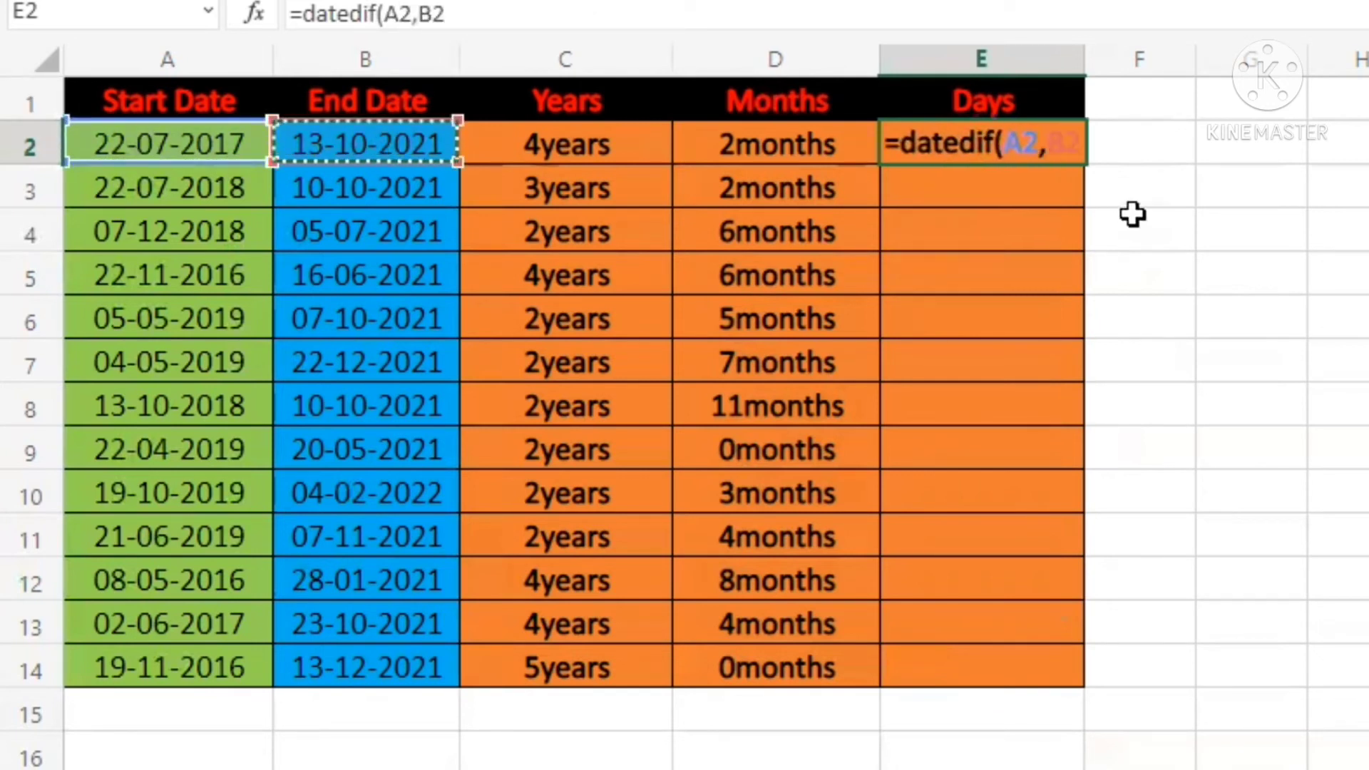
type(",")
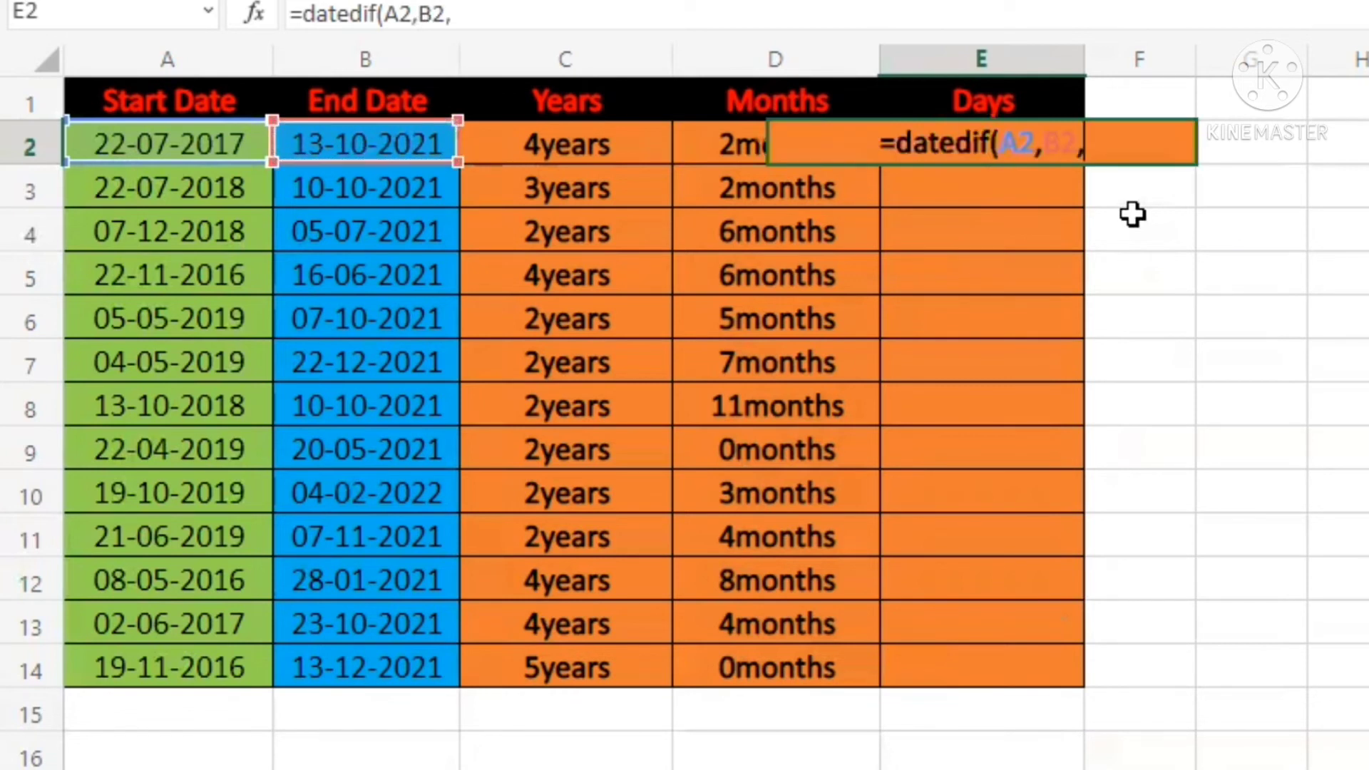
type("\"")
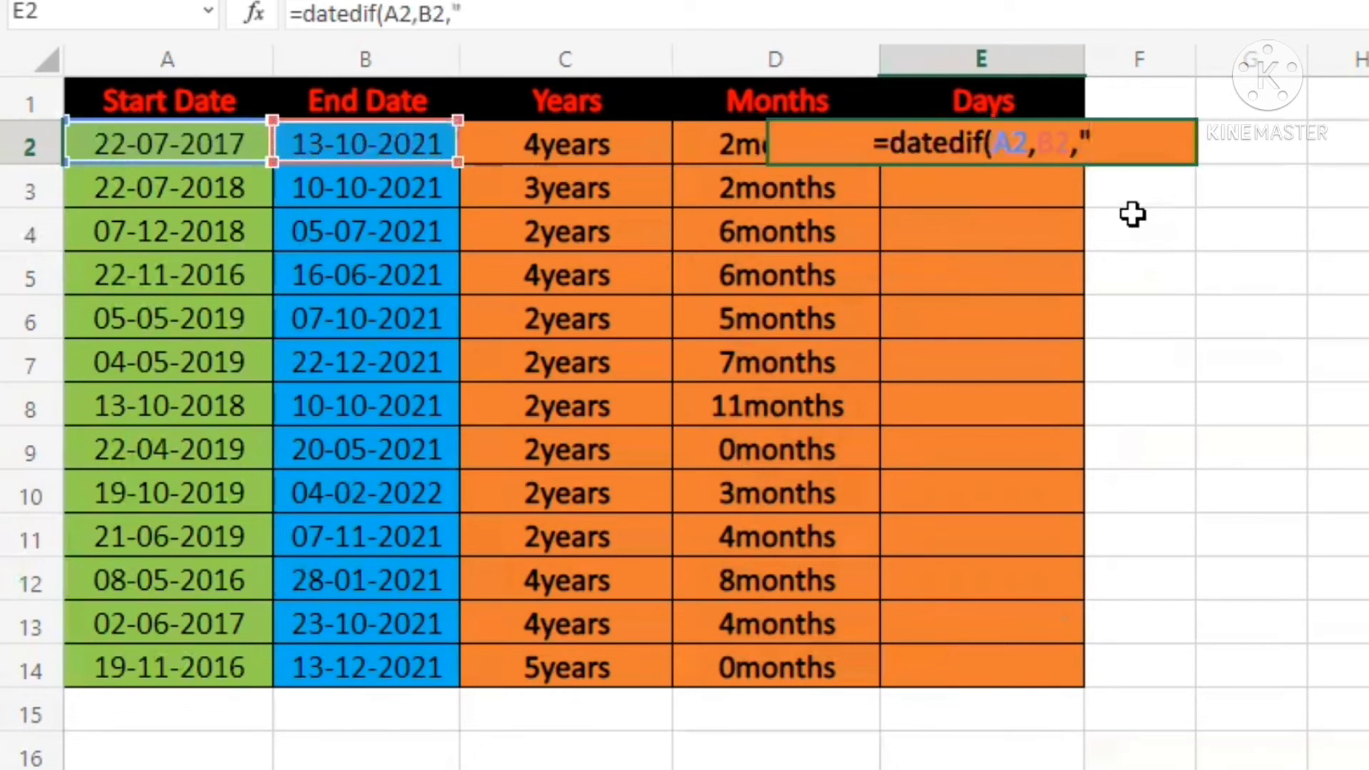
type("md")
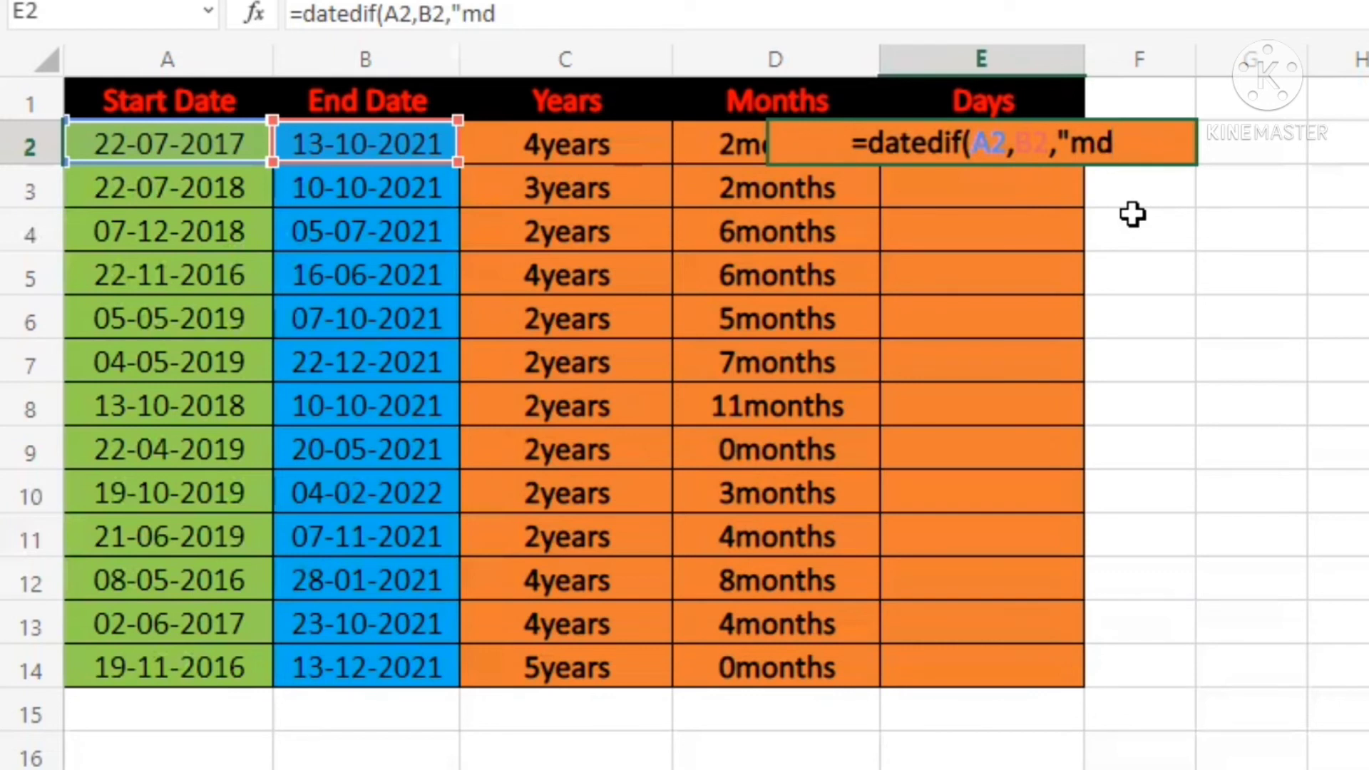
type("\"")
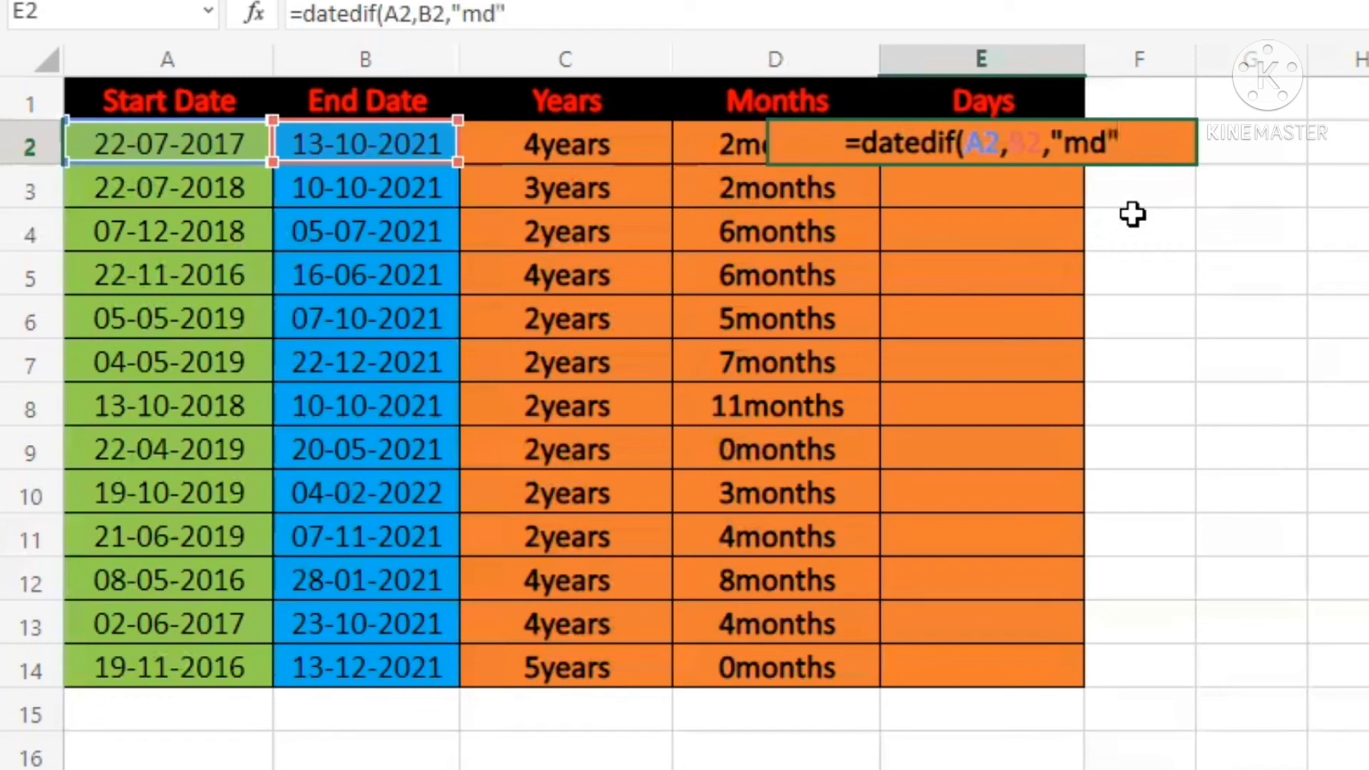
type(")")
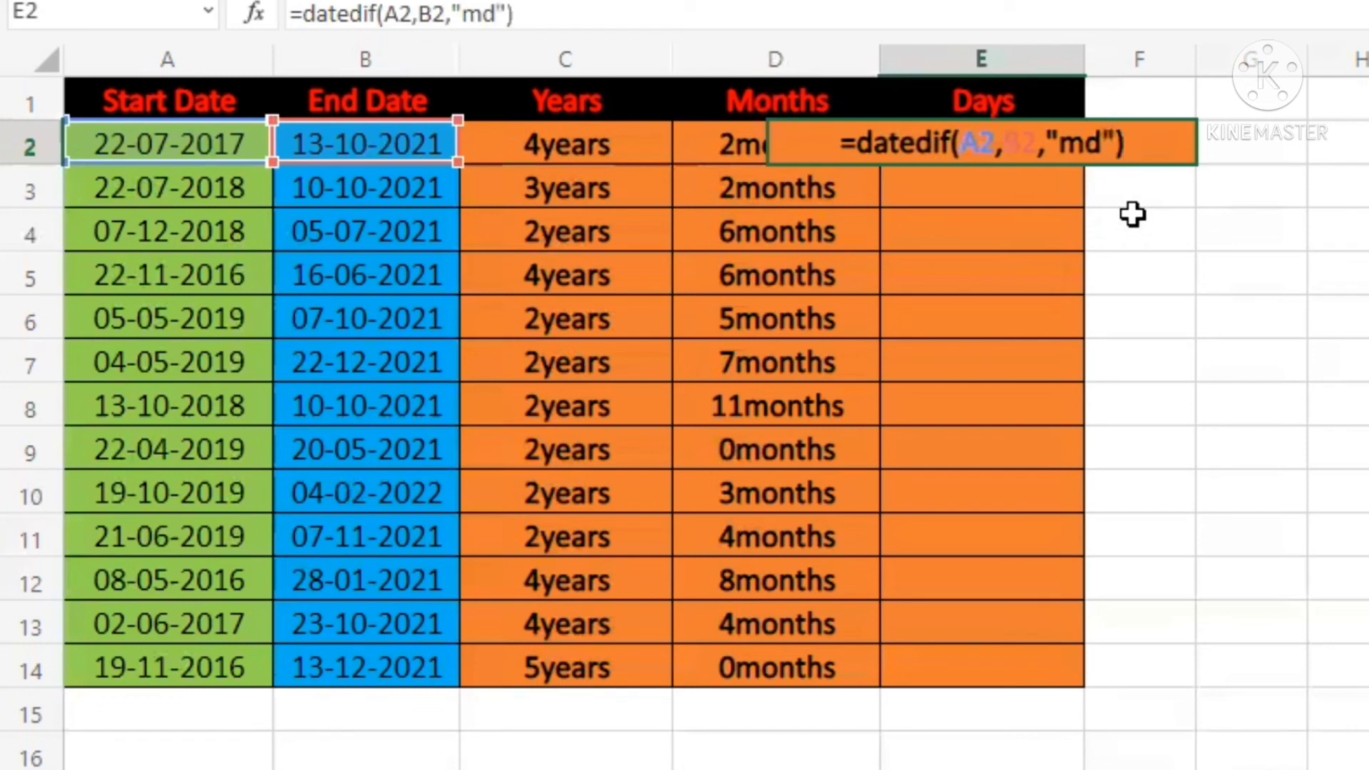
type("&")
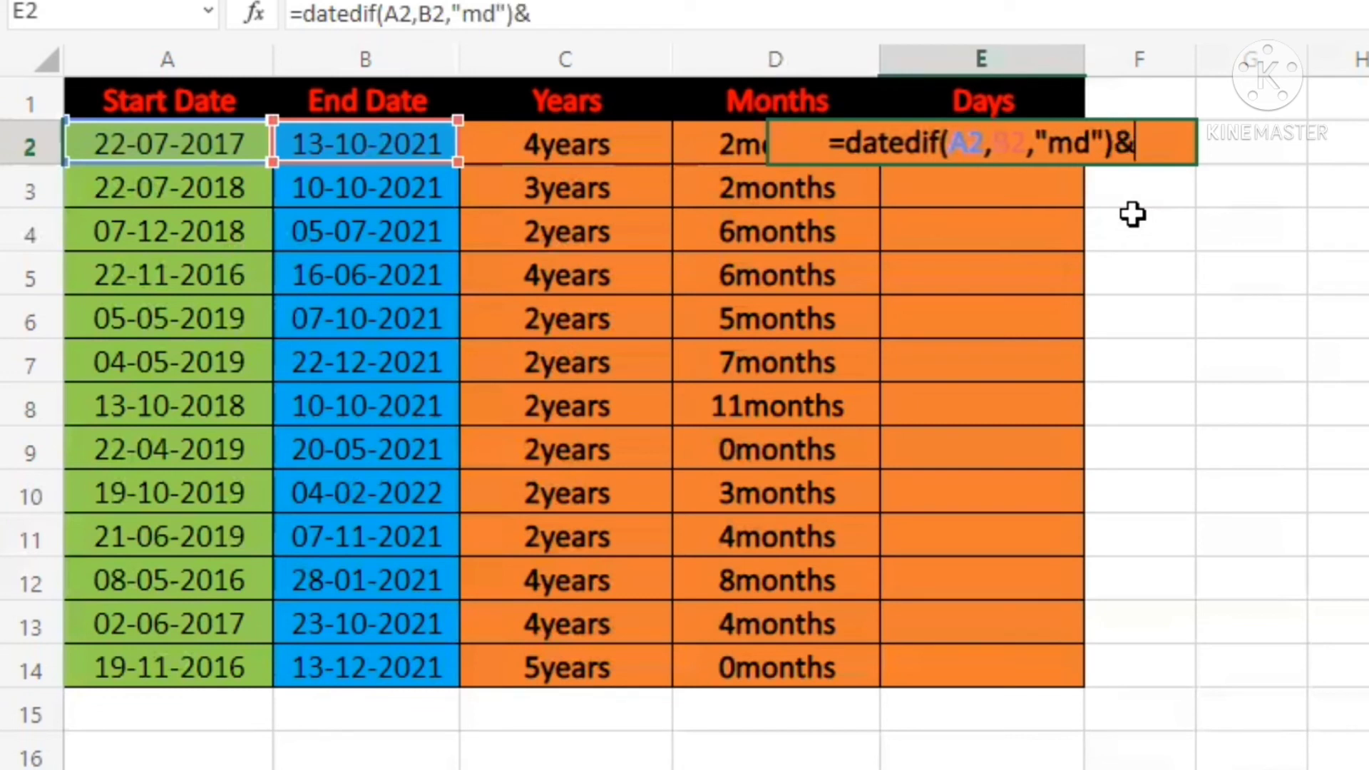
type("\"days\"")
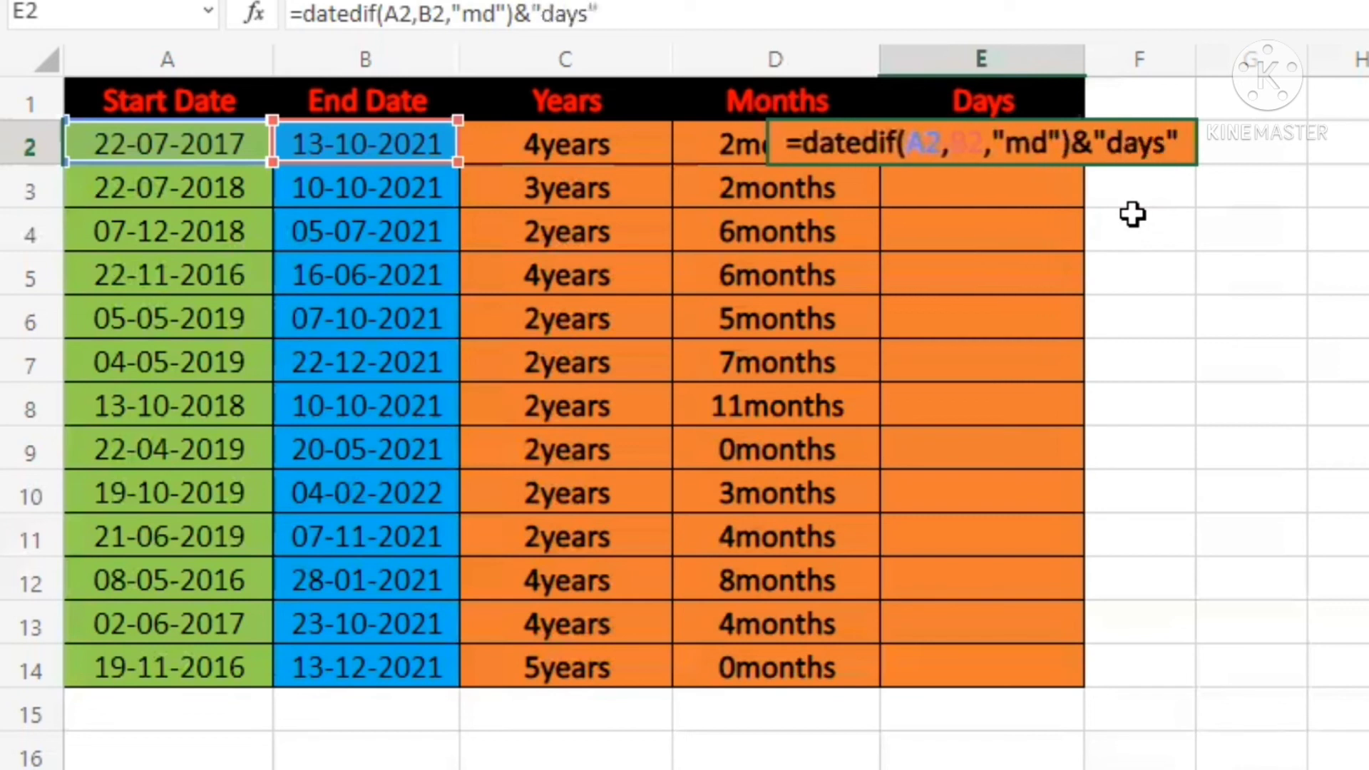
key("Return")
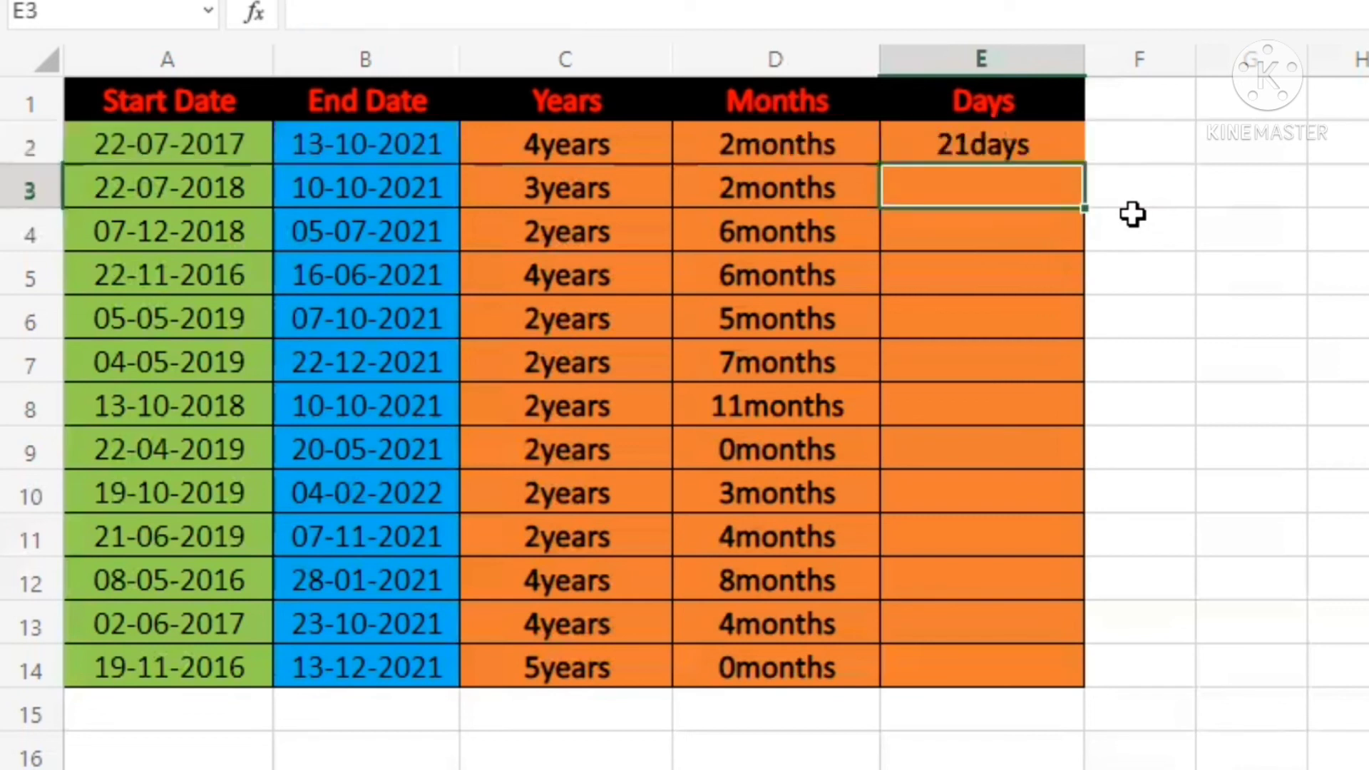
left_click(1029, 147)
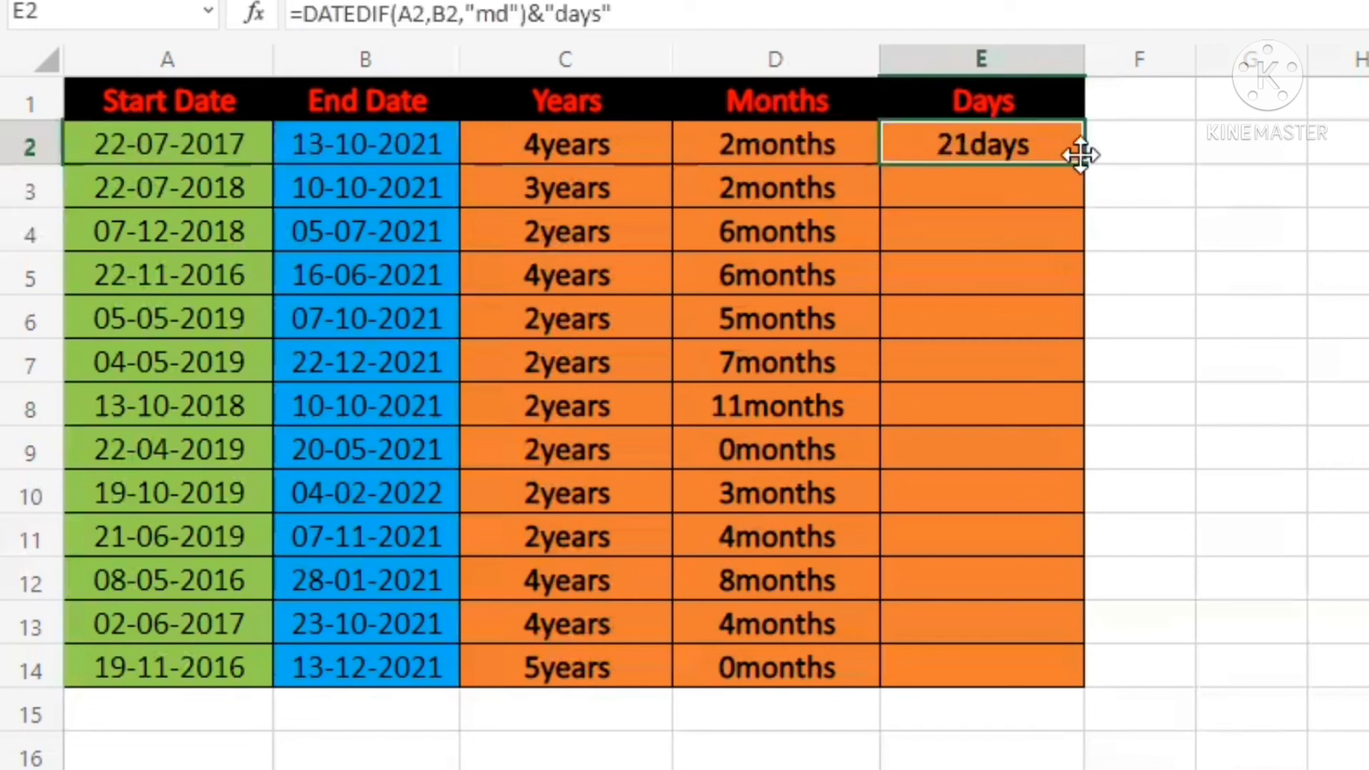
key("F2")
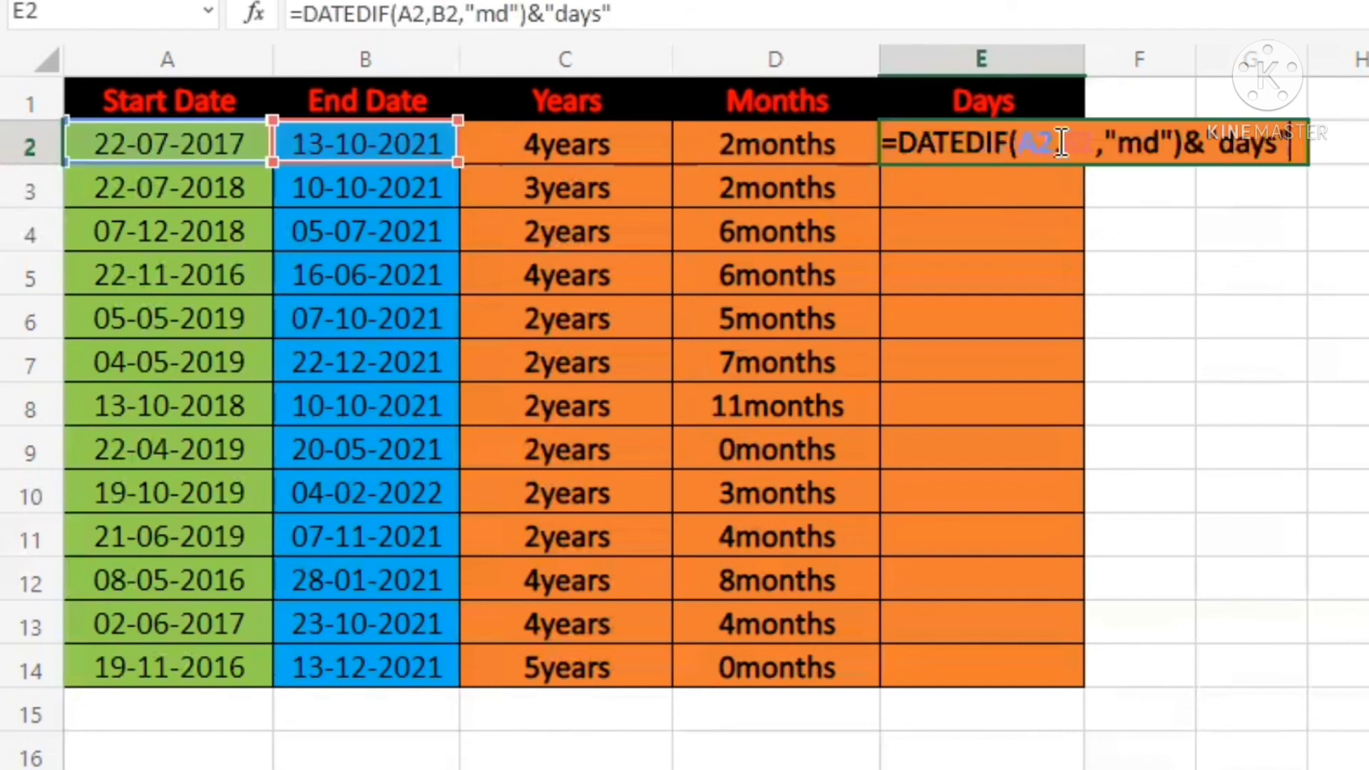
left_click(1142, 150)
key("BackSpace")
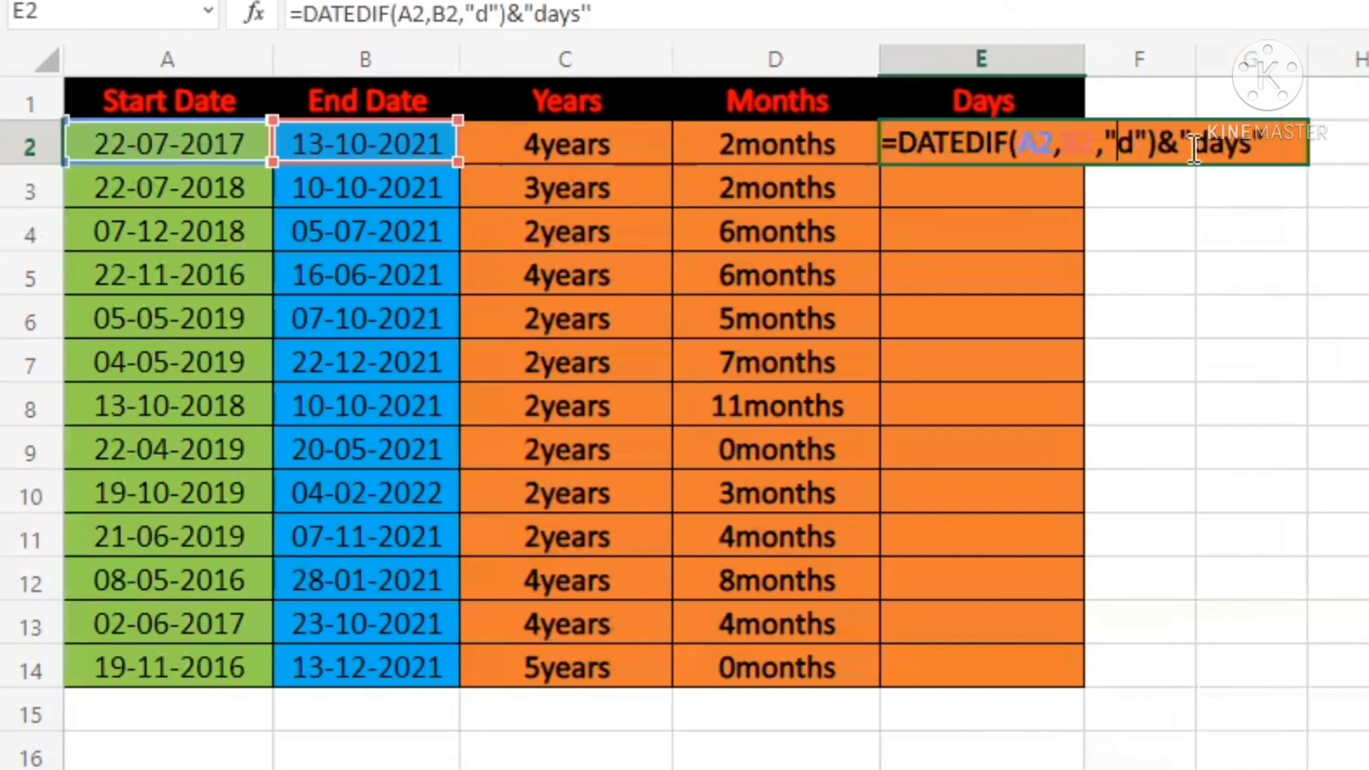
left_click(1273, 154)
key("Return")
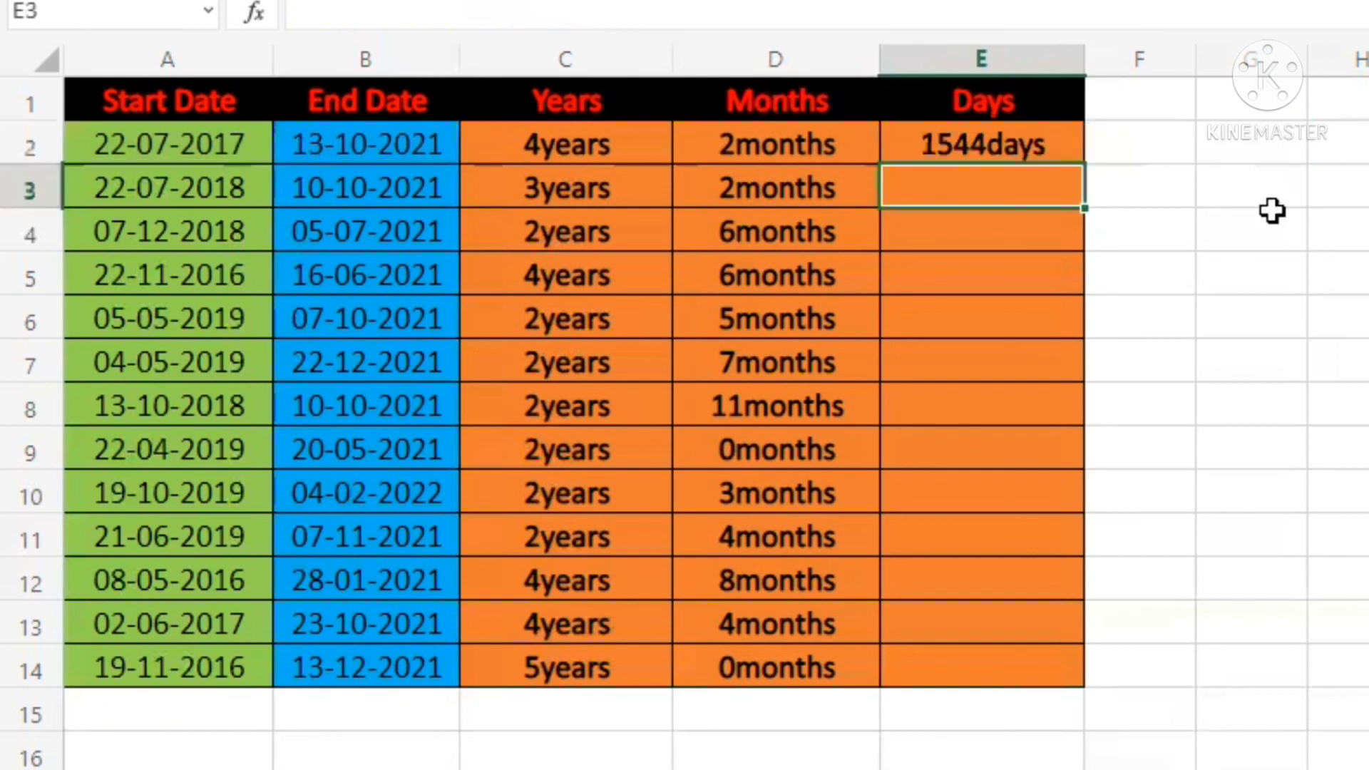
left_click(986, 144)
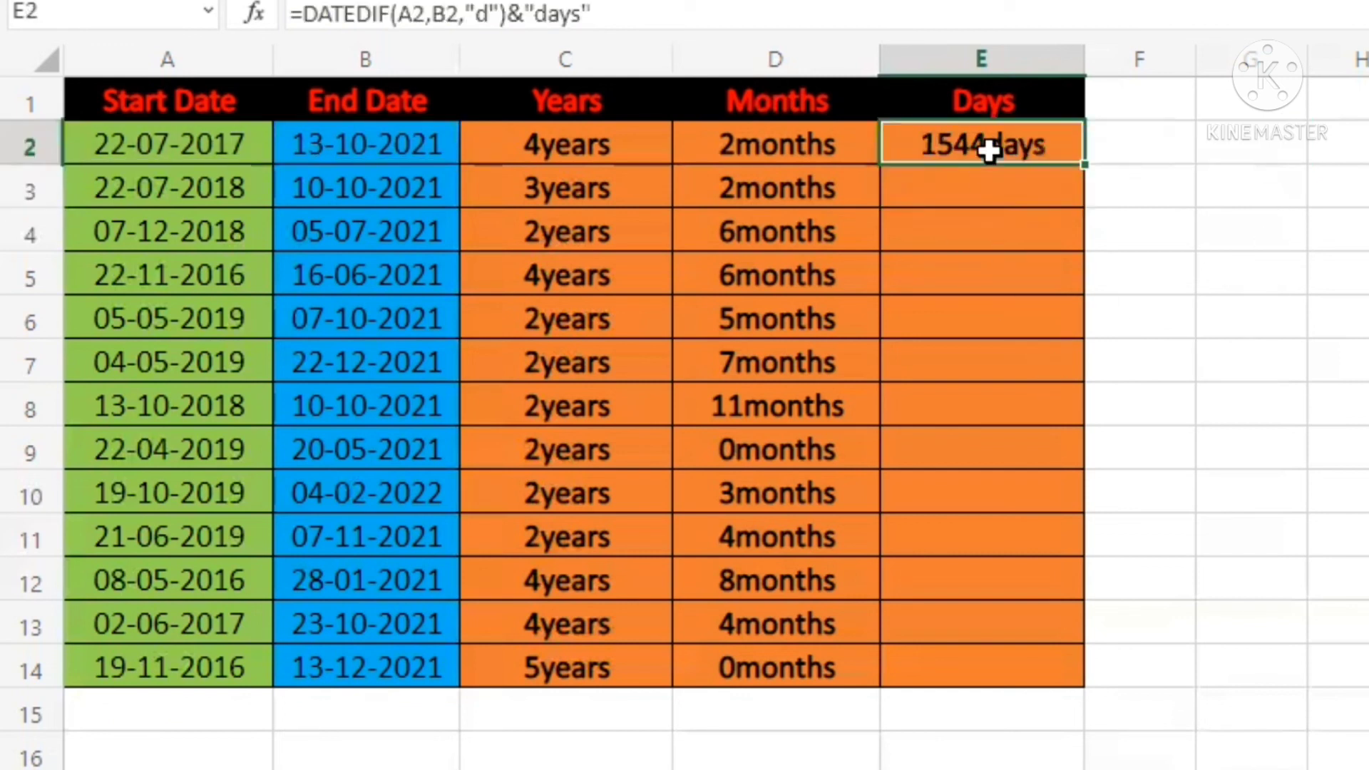
key("F2")
left_click(1125, 149)
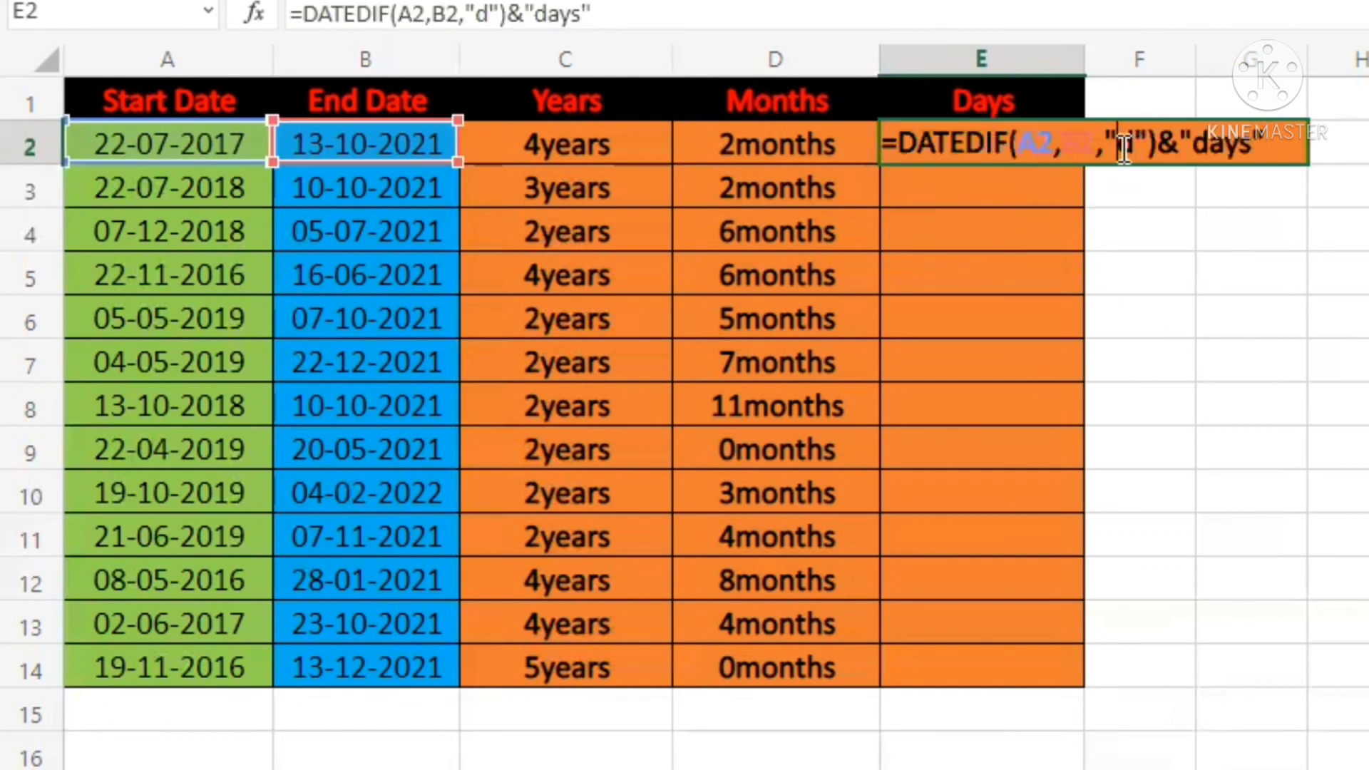
type("m")
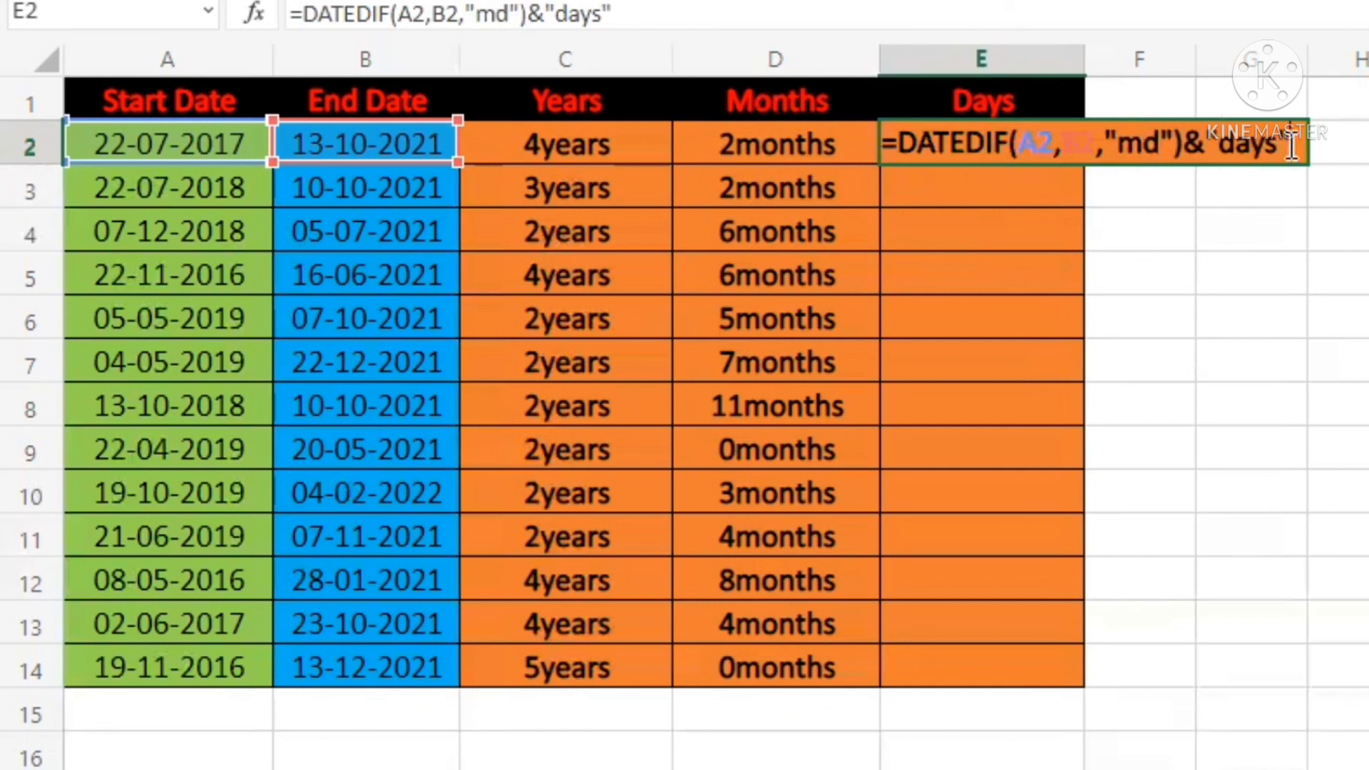
key("ctrl+Return")
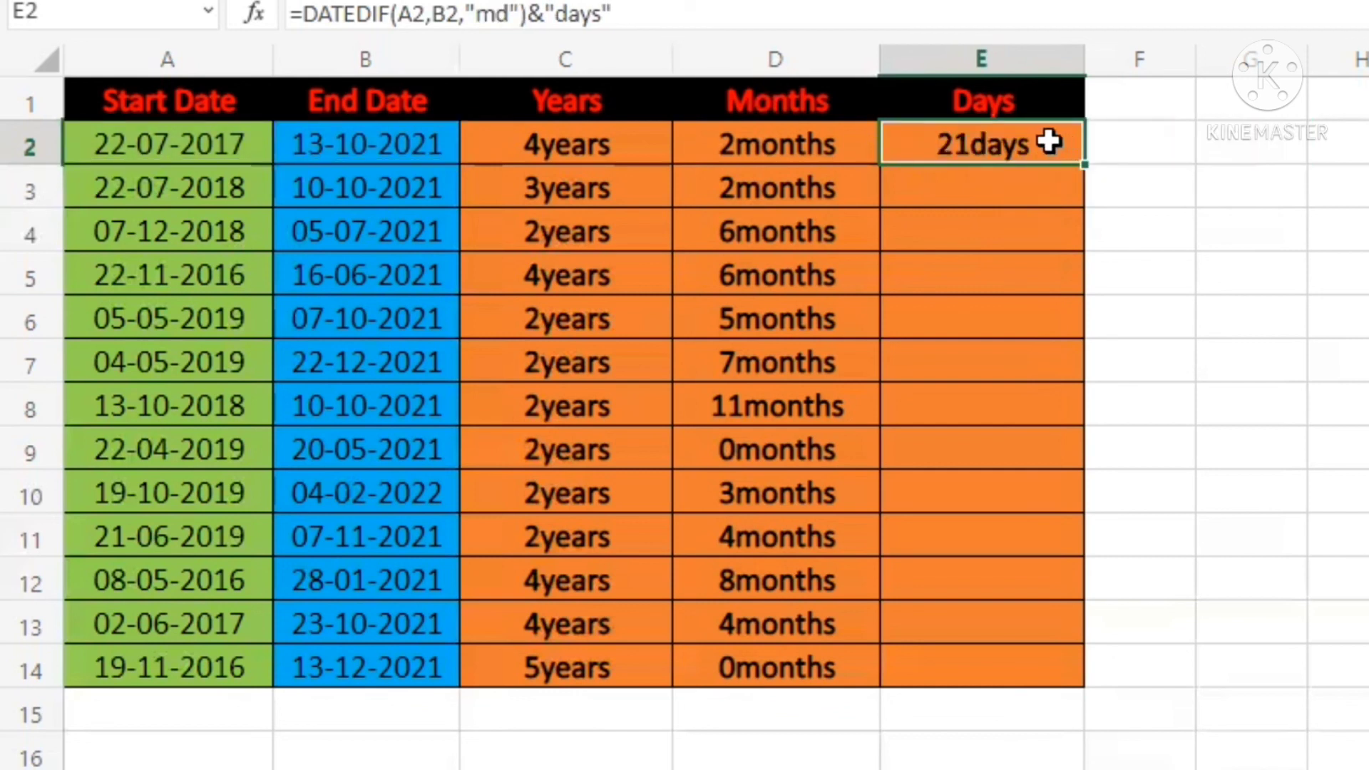